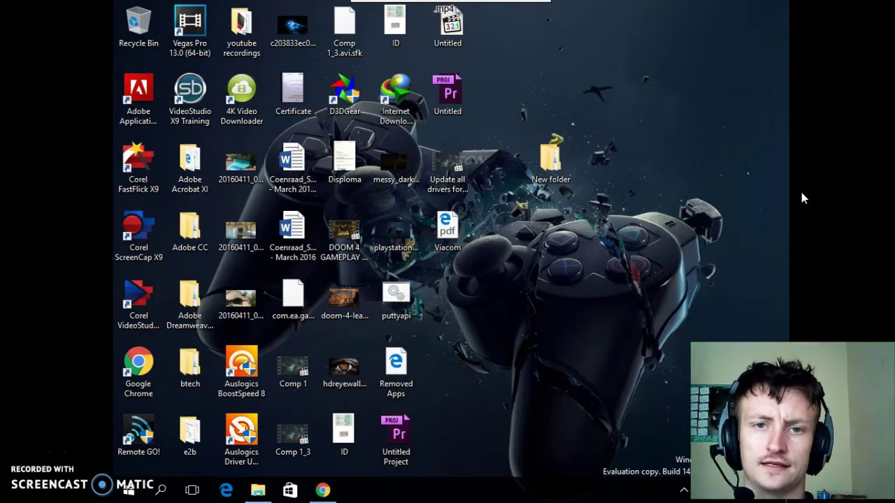
# Switch to Chrome and bring up the 7-Zip download page.
pyautogui.click(795, 192)
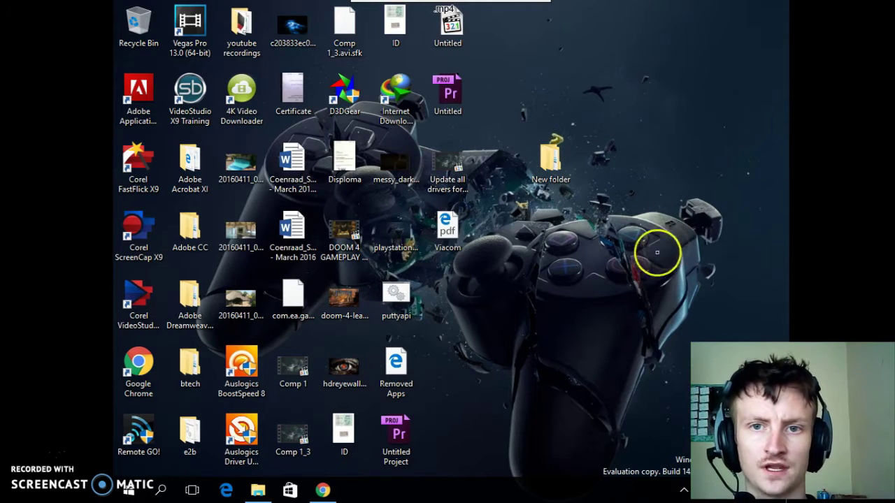
pyautogui.click(323, 491)
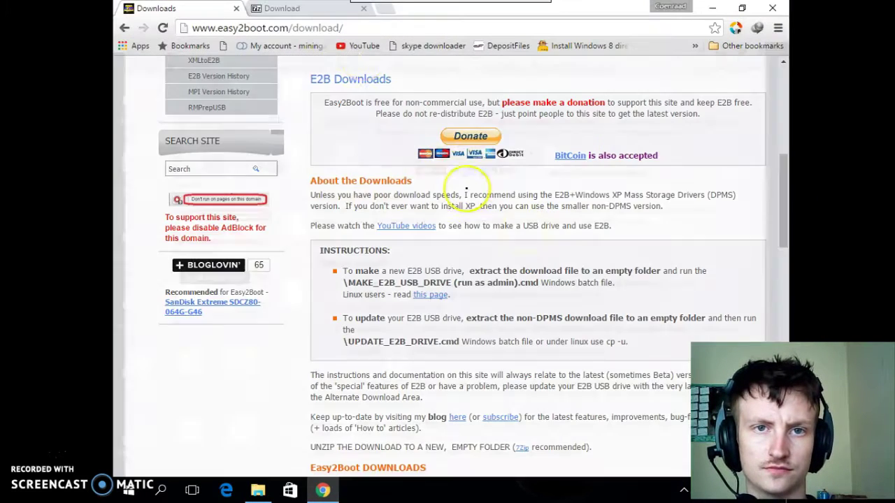
pyautogui.click(297, 9)
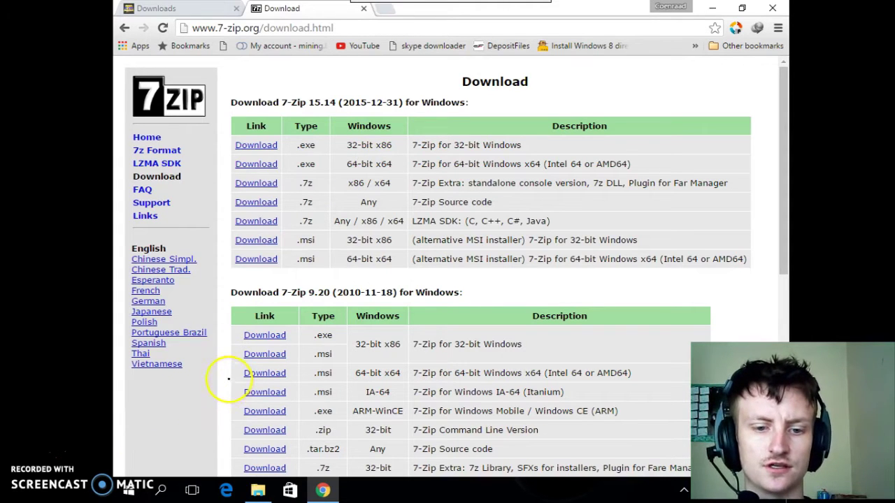
# Check the computer's system type in the properties of This PC, and close the System and File Explorer windows.
pyautogui.click(258, 492)
pyautogui.rightClick(258, 492)
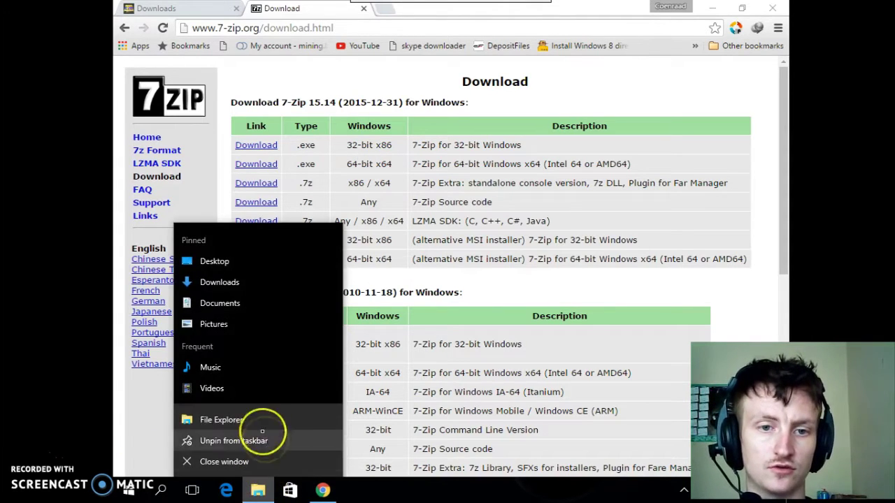
pyautogui.click(260, 421)
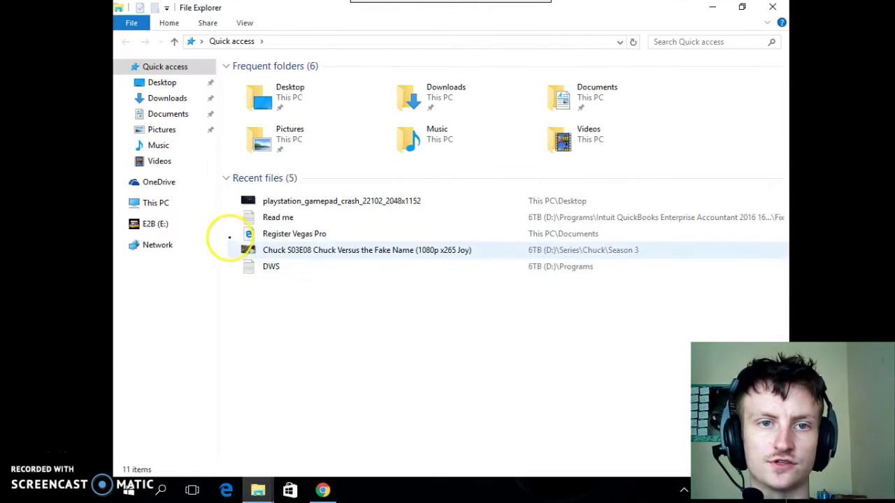
pyautogui.rightClick(143, 206)
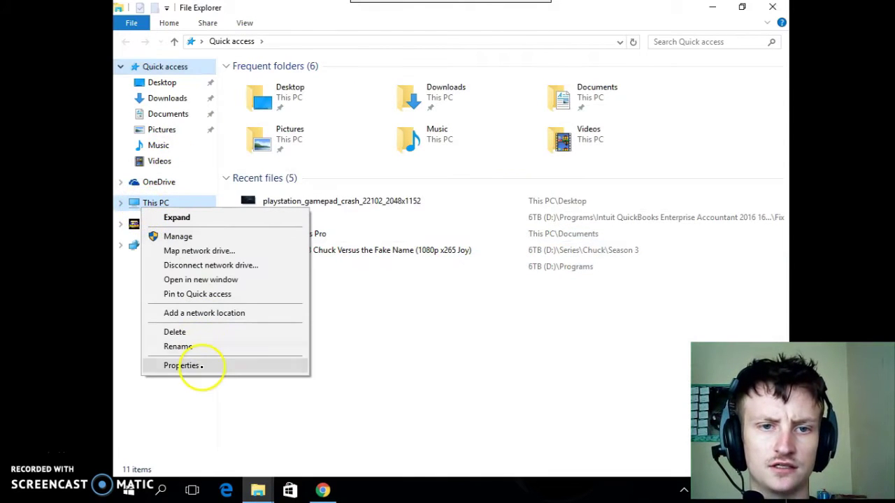
pyautogui.click(196, 366)
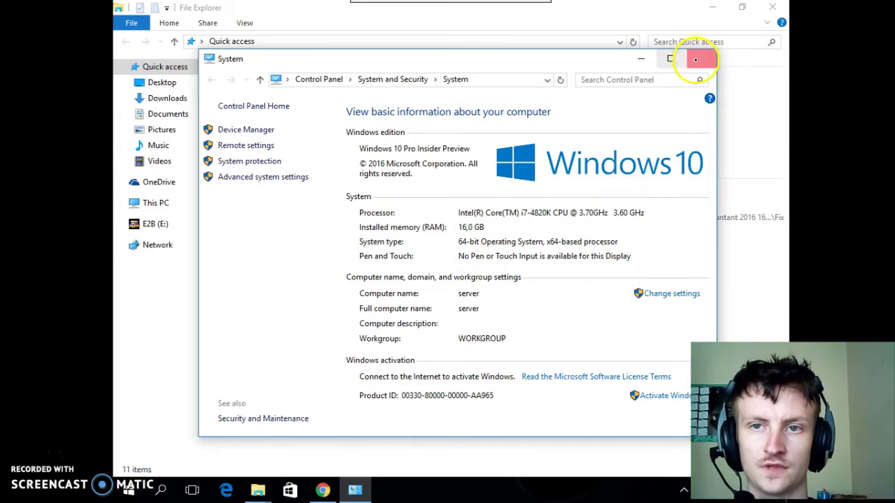
pyautogui.click(702, 58)
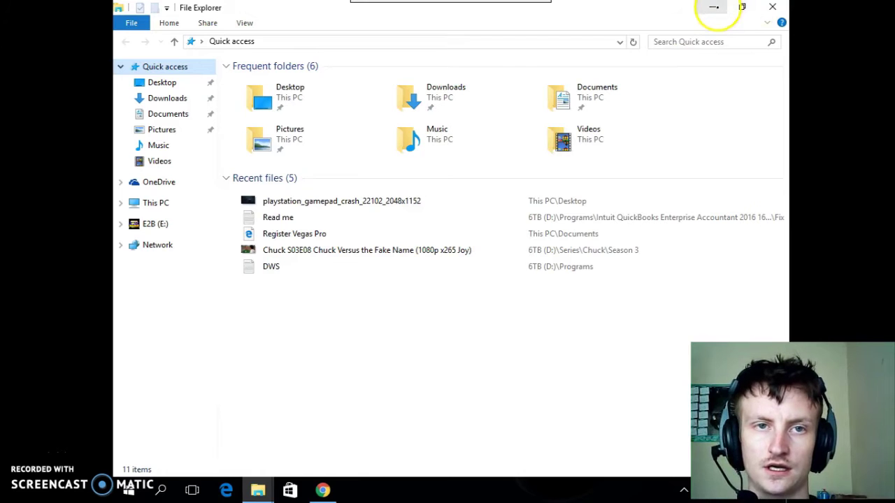
pyautogui.click(772, 7)
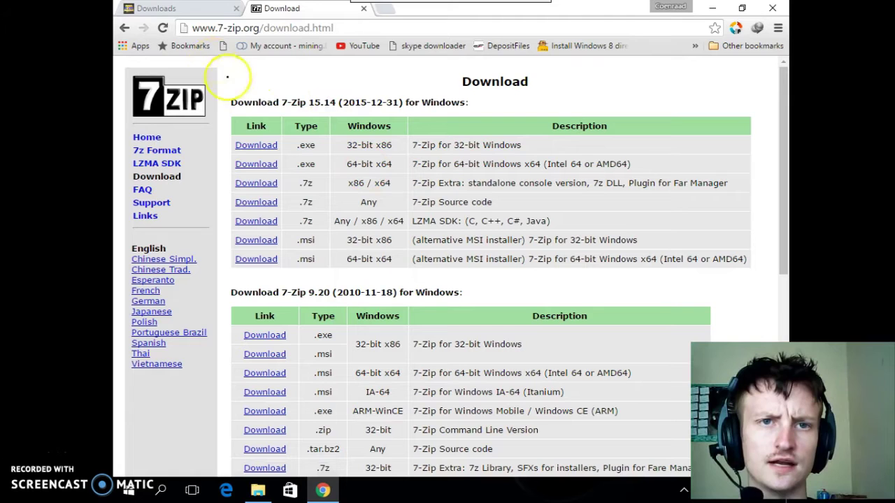
# Review the Easy2Boot download options on the E2B Downloads page and minimise the browser.
pyautogui.click(183, 9)
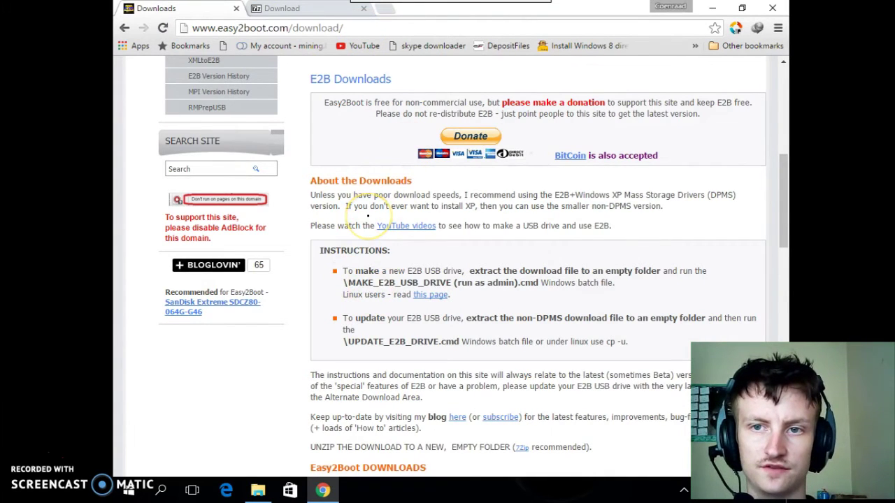
pyautogui.scroll(-5, 368, 217)
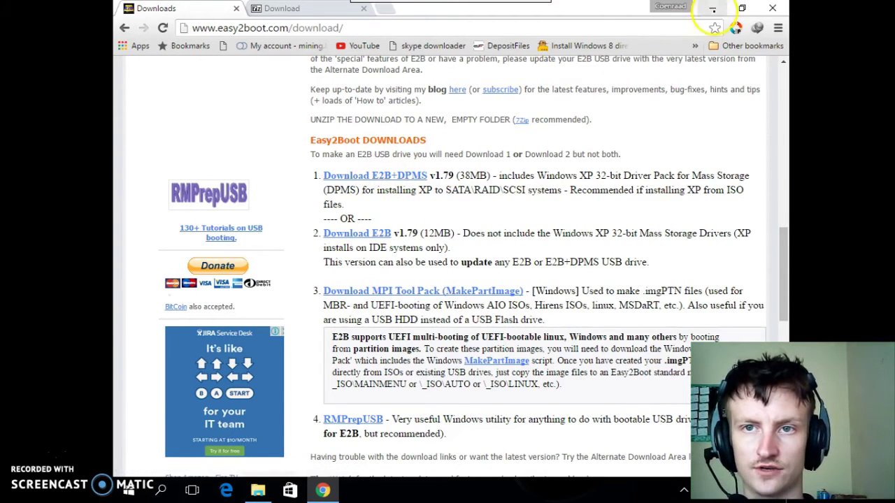
pyautogui.click(712, 7)
# Extract the Easy2Boot_v1.79DPMS archive in the desktop's New folder with 7-Zip into a subfolder of the same name.
pyautogui.doubleClick(550, 166)
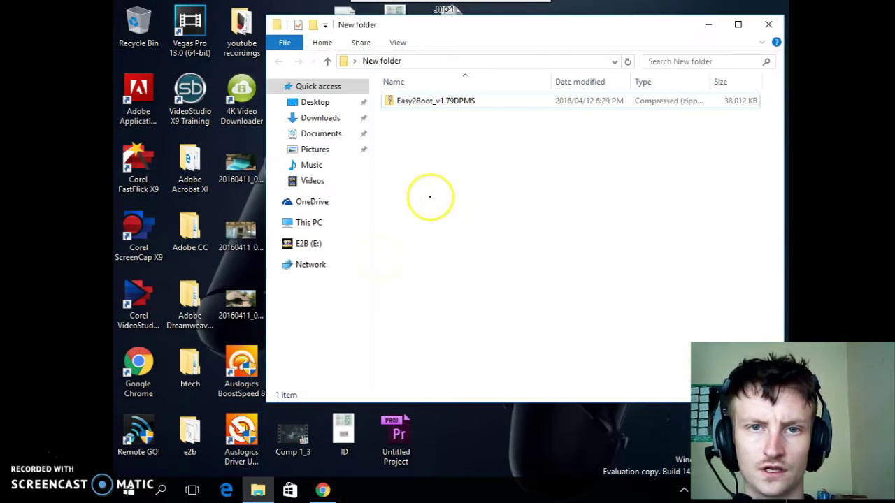
pyautogui.doubleClick(516, 33)
pyautogui.click(300, 81)
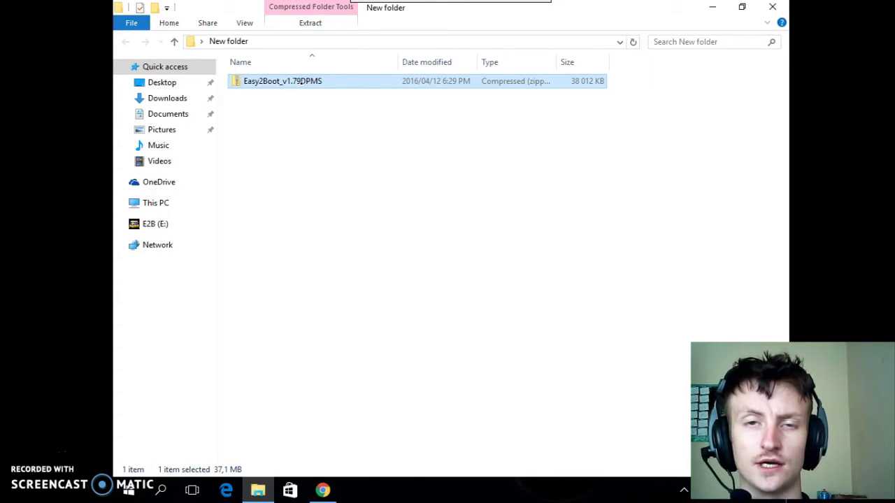
pyautogui.rightClick(300, 81)
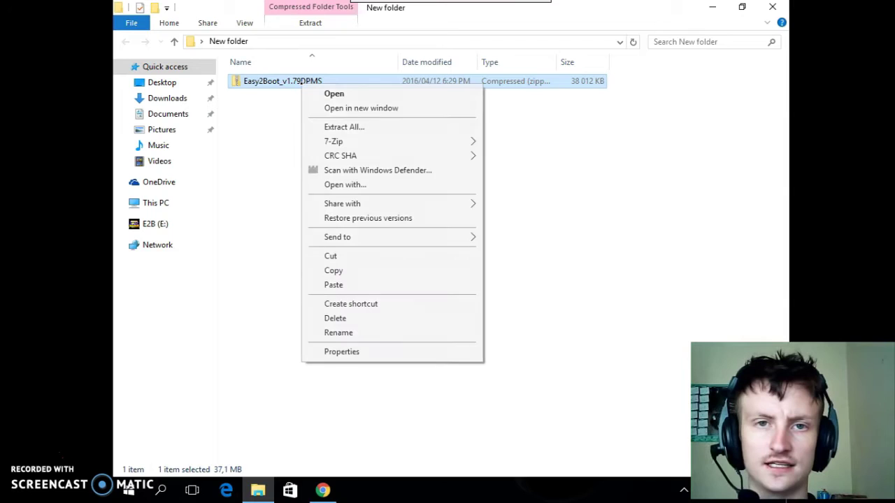
pyautogui.moveTo(434, 143)
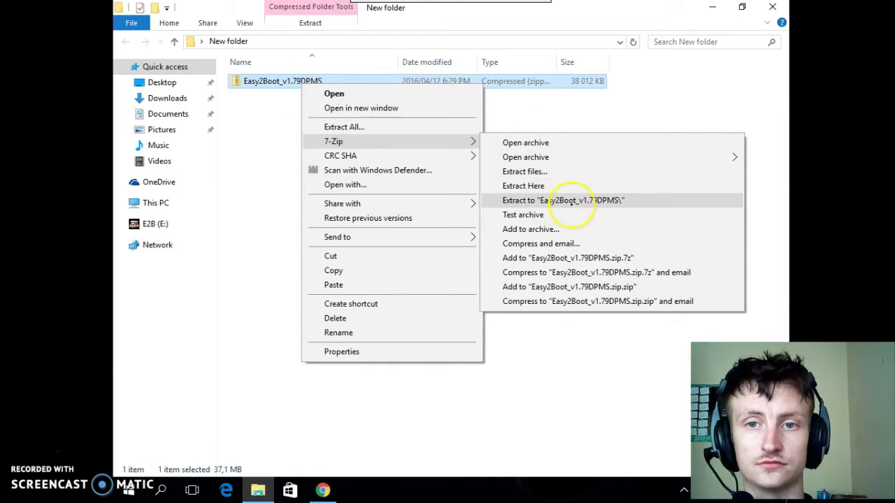
pyautogui.click(572, 201)
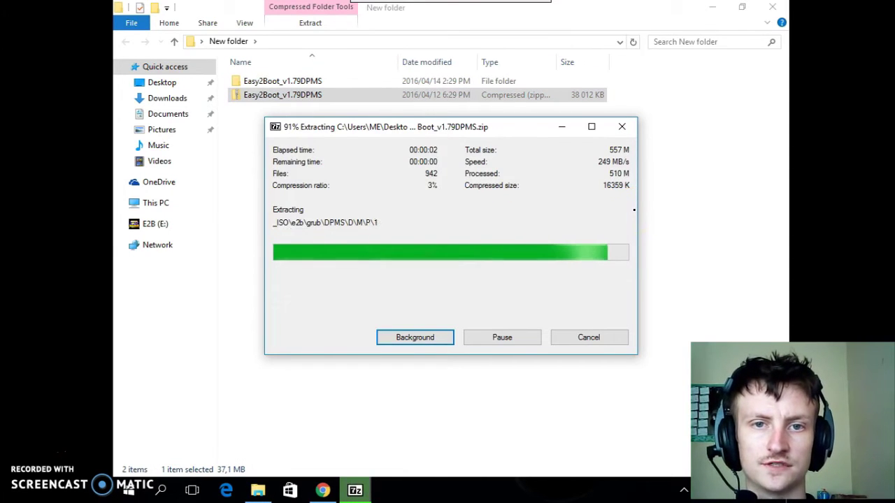
pyautogui.click(320, 134)
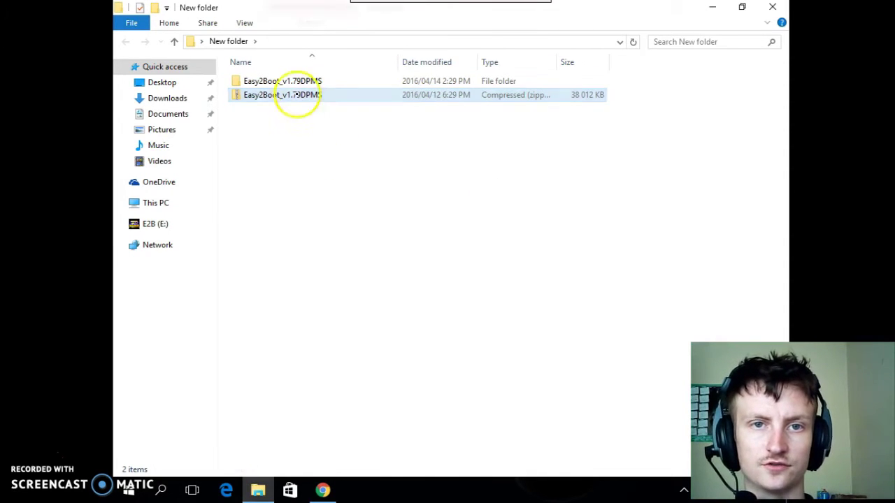
# Open the extracted Easy2Boot_v1.79DPMS folder.
pyautogui.click(297, 81)
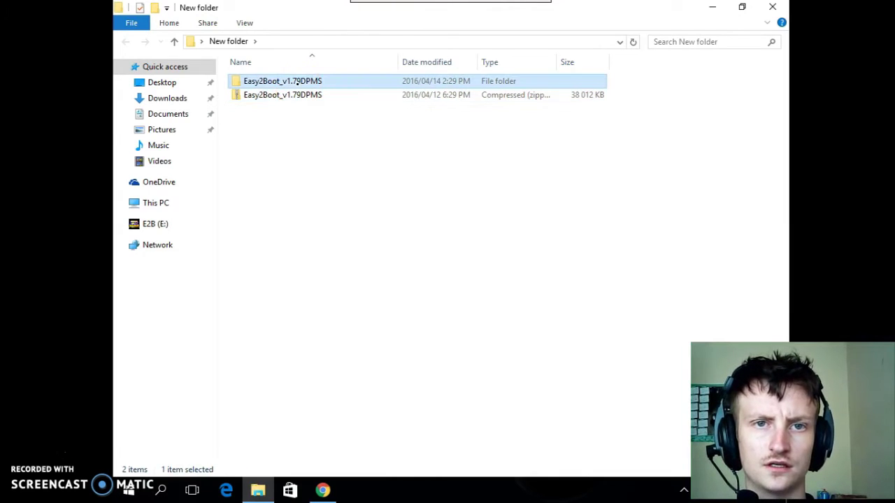
pyautogui.doubleClick(298, 81)
pyautogui.click(283, 264)
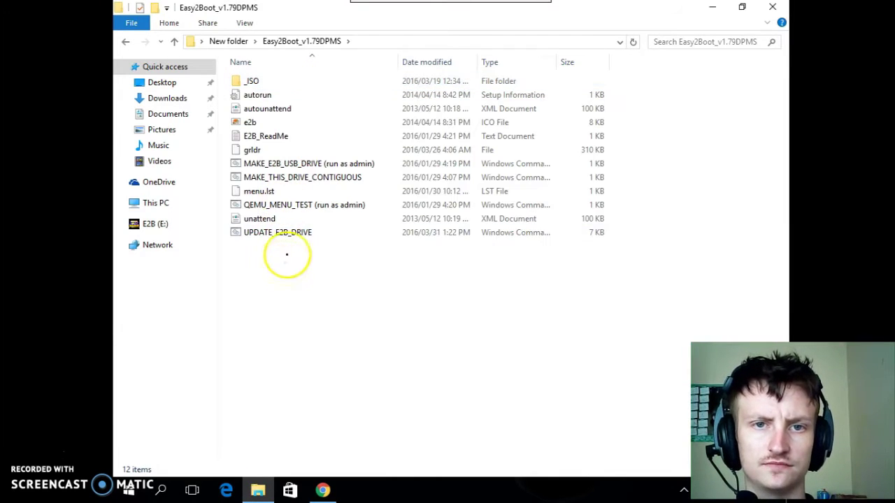
pyautogui.click(291, 262)
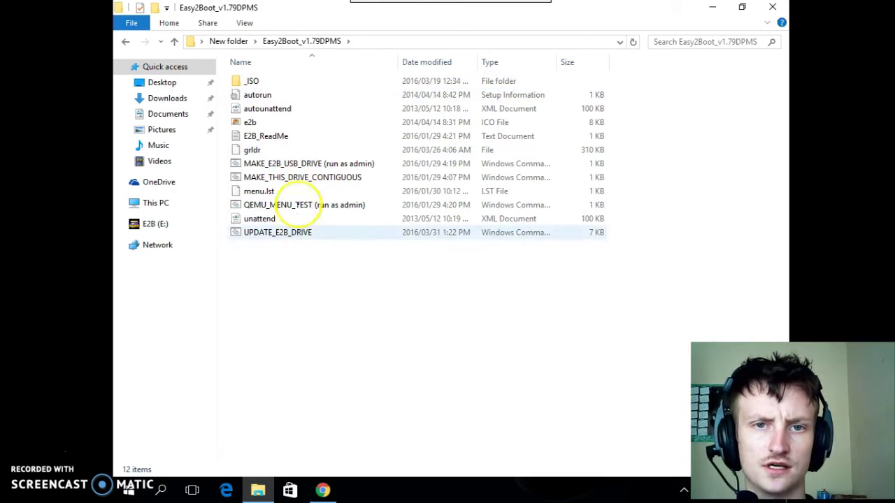
# Run the MAKE_E2B_USB_DRIVE script as administrator, allow it to make changes, and move its console window fully into view.
pyautogui.click(301, 165)
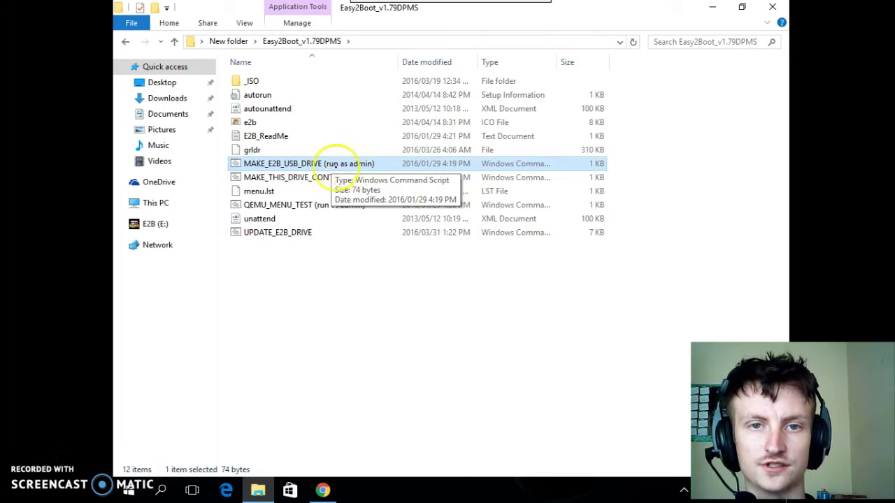
pyautogui.rightClick(301, 163)
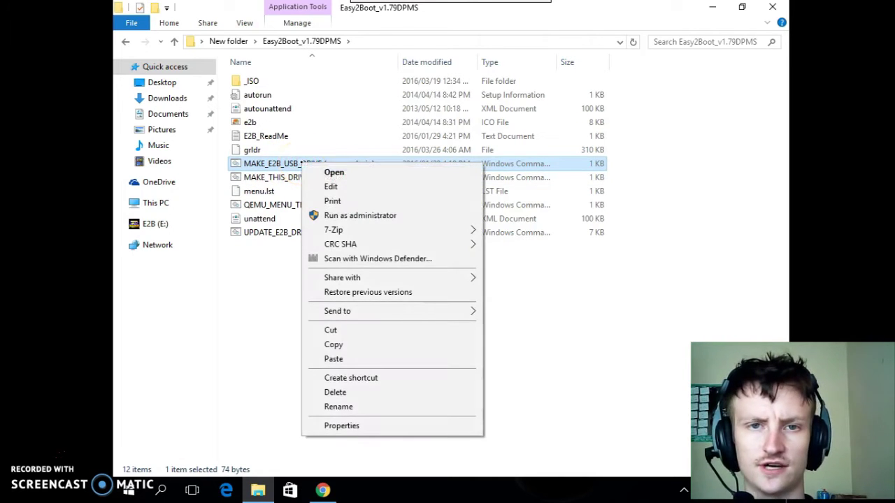
pyautogui.click(359, 214)
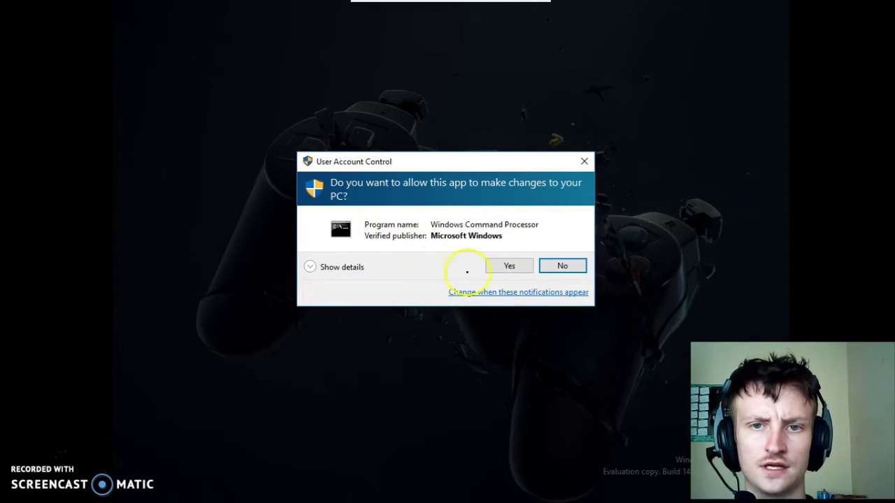
pyautogui.click(510, 265)
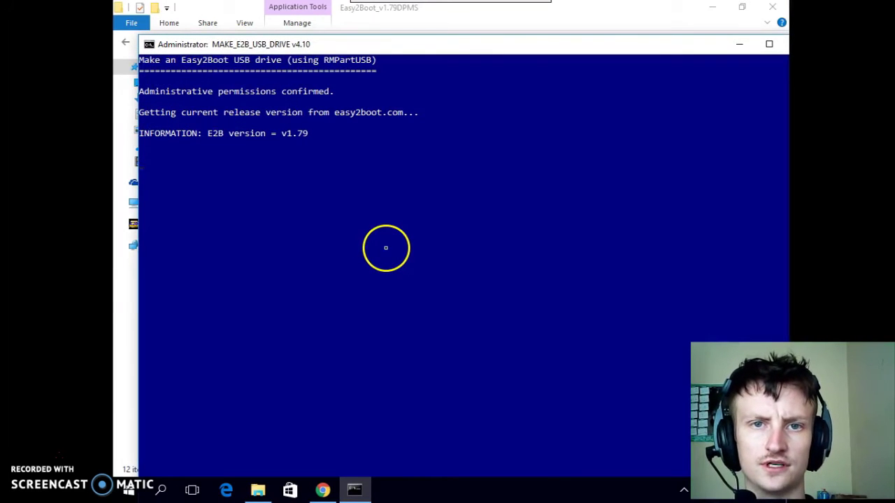
pyautogui.moveTo(426, 48); pyautogui.dragTo(410, 15)
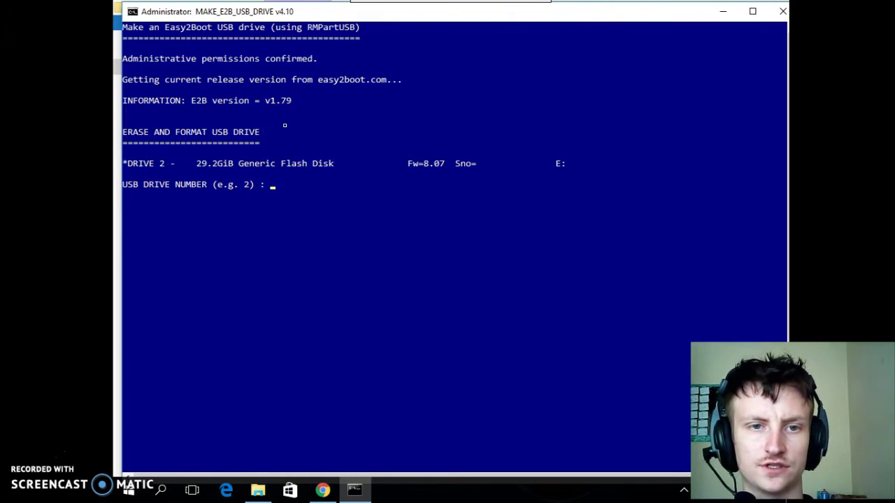
# Choose USB drive 2 and format it as NTFS, confirming that its partitions may be destroyed.
pyautogui.press('Return')
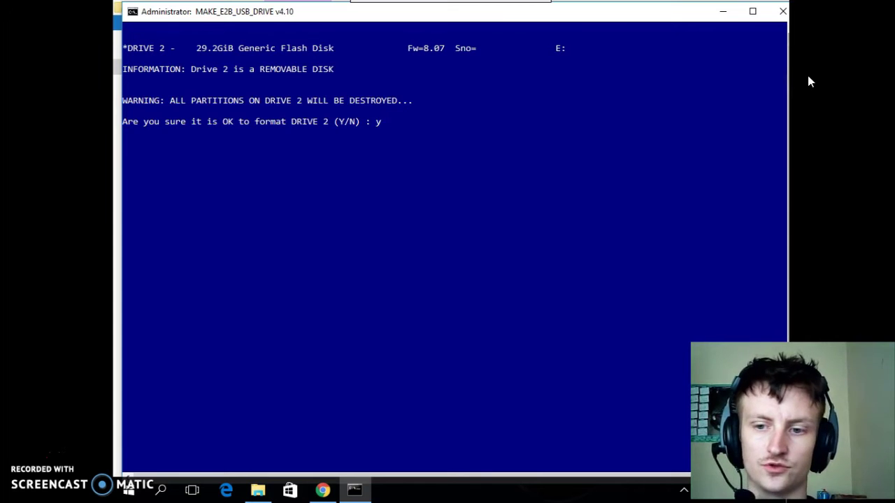
pyautogui.press('Return')
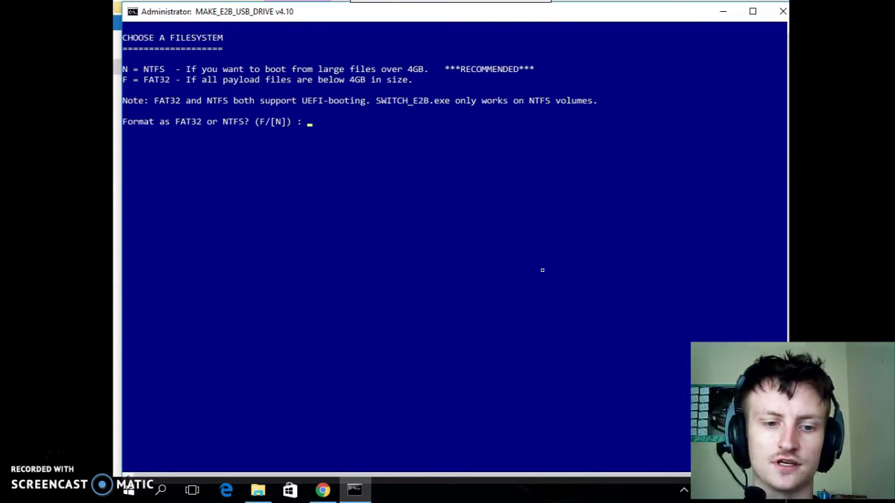
pyautogui.write('n')
pyautogui.press('Return')
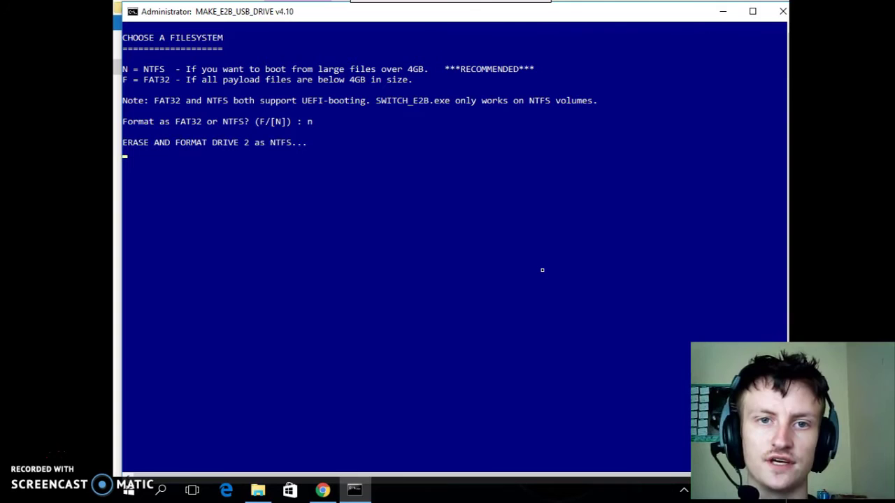
# Set the Easy2Boot language to option 4, English (US + US Keyboard).
pyautogui.click(434, 298)
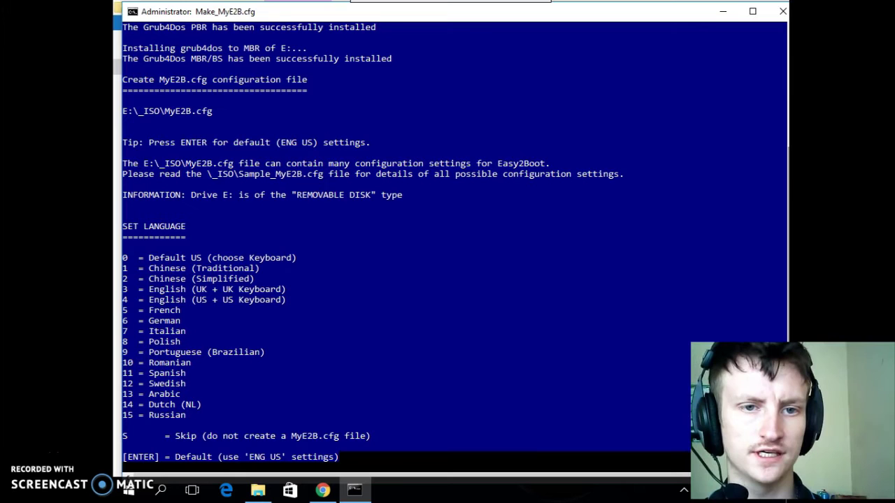
pyautogui.click(373, 289)
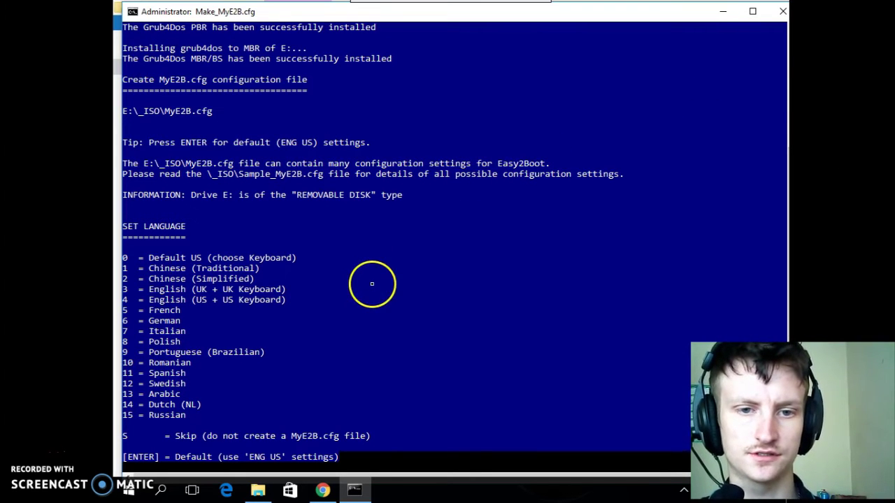
pyautogui.press('Escape')
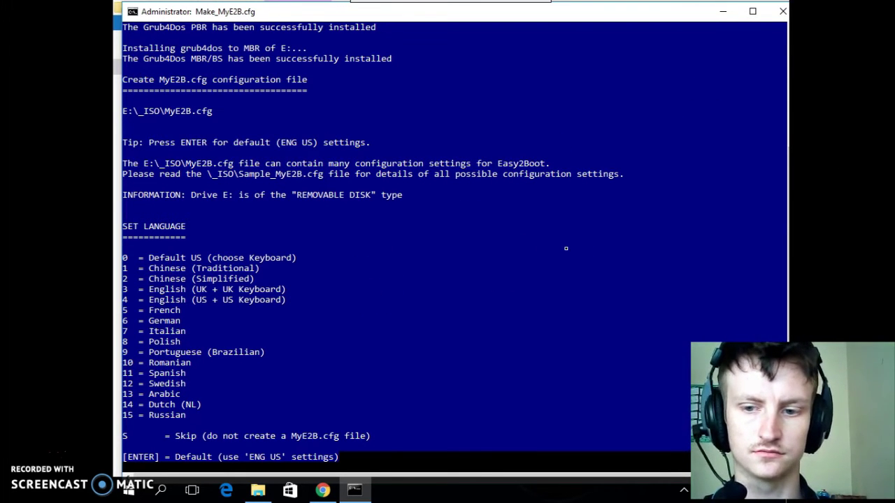
pyautogui.write('4')
pyautogui.press('Return')
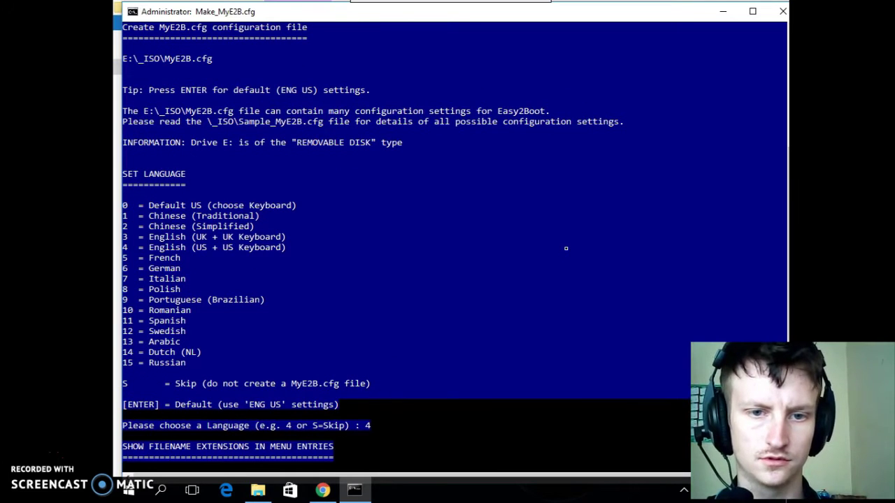
# Answer y to show filename extensions in the Easy2Boot menu entries.
pyautogui.scroll(3, 565, 247)
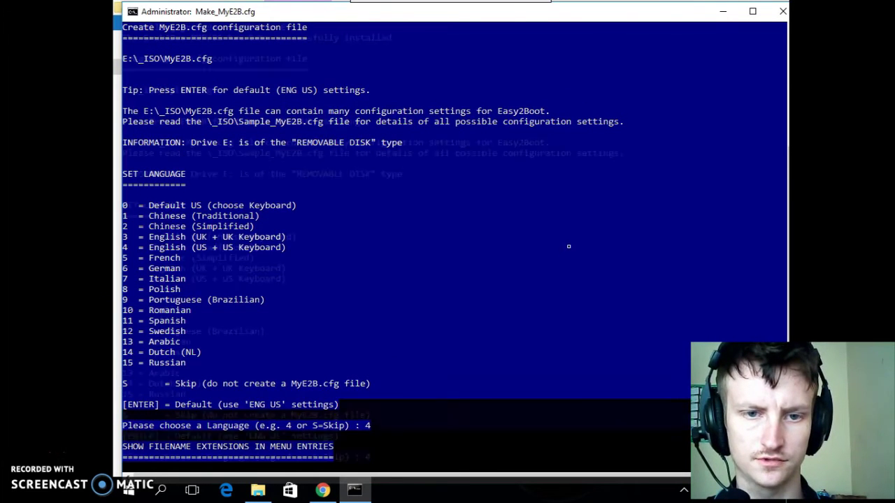
pyautogui.scroll(-3, 566, 245)
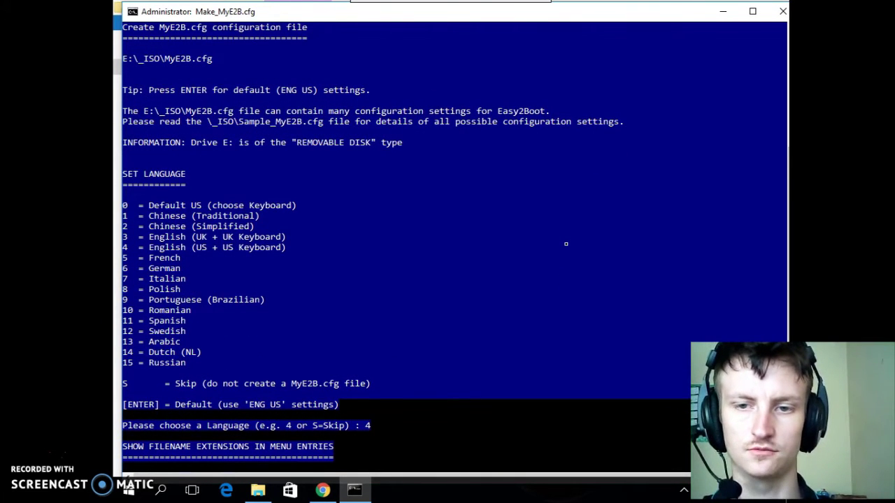
pyautogui.write('y')
pyautogui.press('Return')
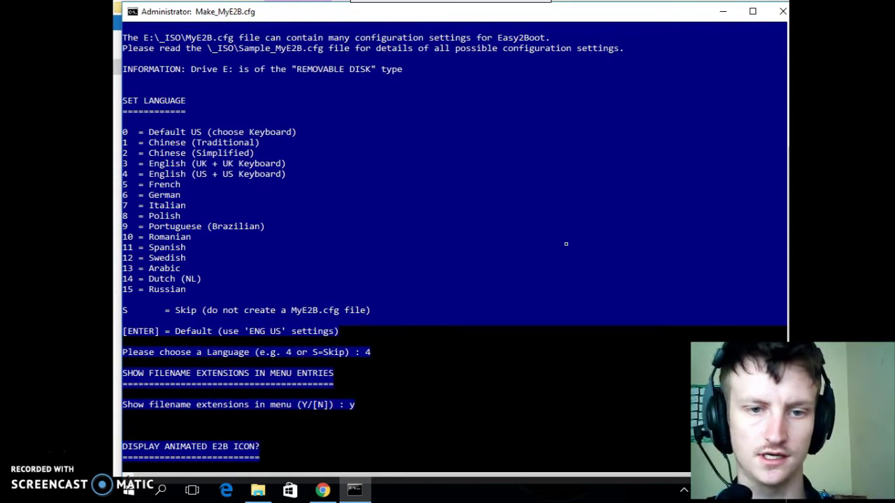
# Answer n to displaying the animated E2B icon, write the E:\_ISO\MyE2B.cfg file, and close the finished script console.
pyautogui.write('n')
pyautogui.press('Return')
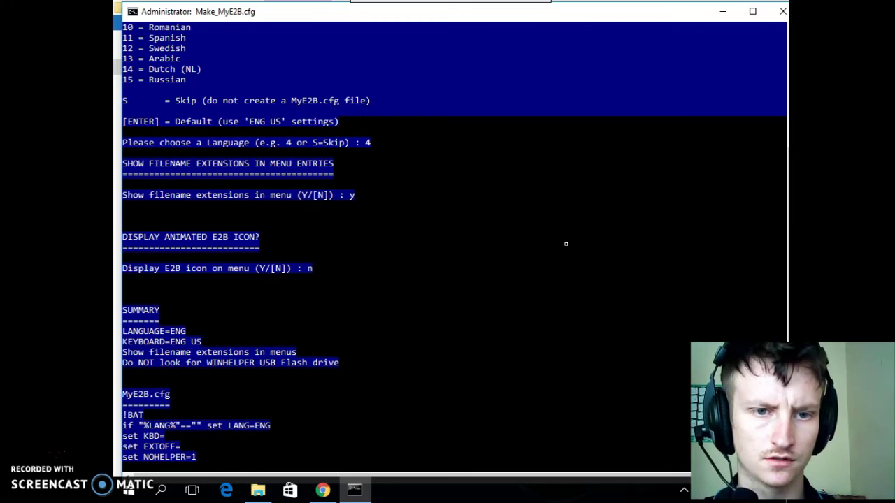
pyautogui.press('Return')
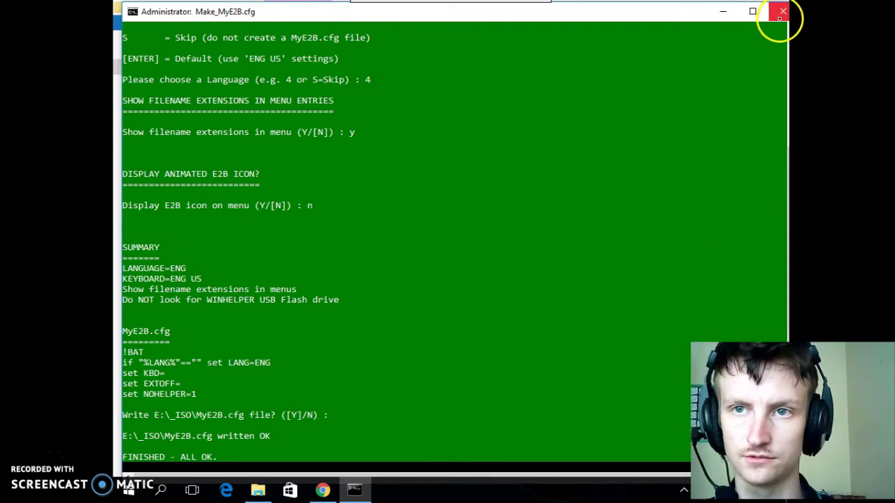
pyautogui.click(780, 11)
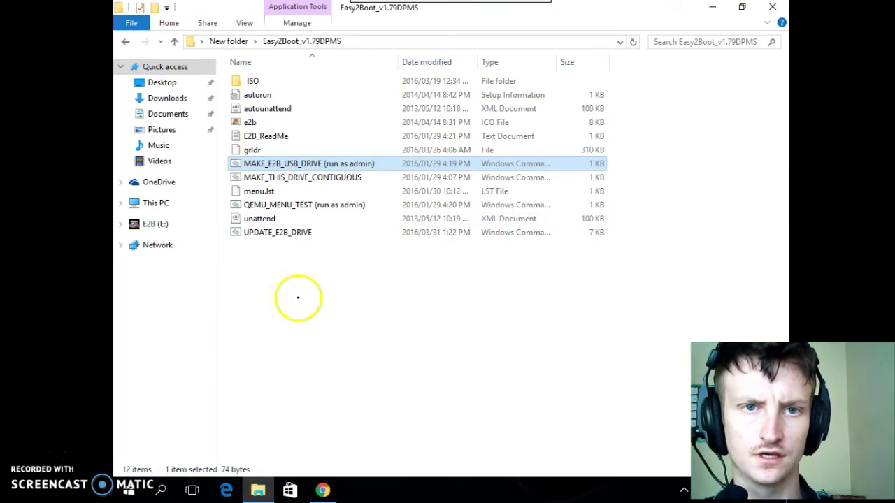
# Open the _ISO folder on the E2B (E:) drive.
pyautogui.click(222, 220)
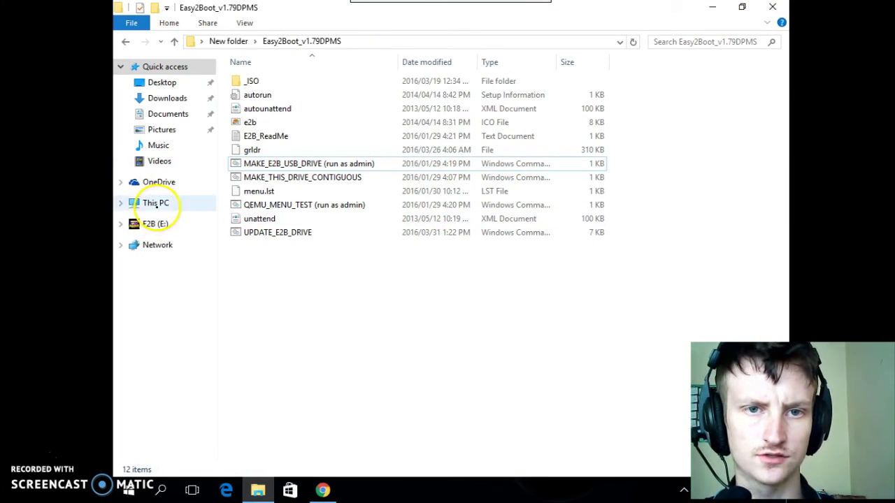
pyautogui.click(160, 203)
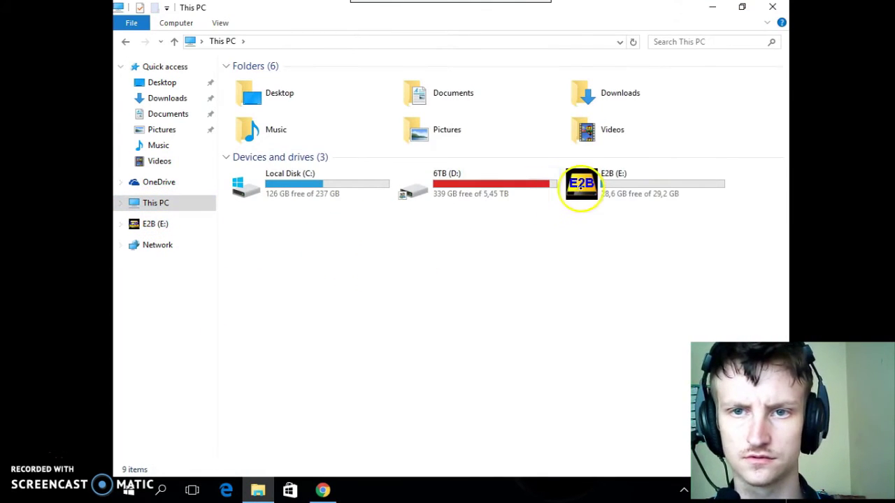
pyautogui.doubleClick(579, 184)
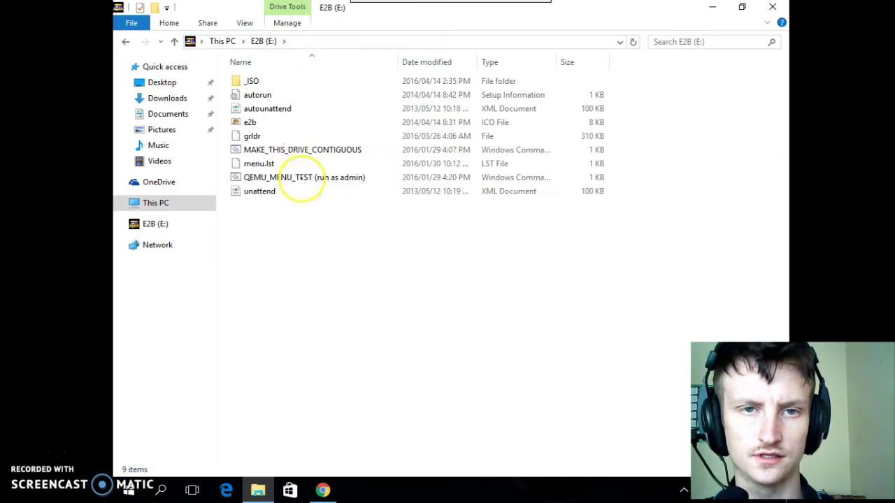
pyautogui.click(265, 83)
pyautogui.click(280, 140)
pyautogui.click(253, 81)
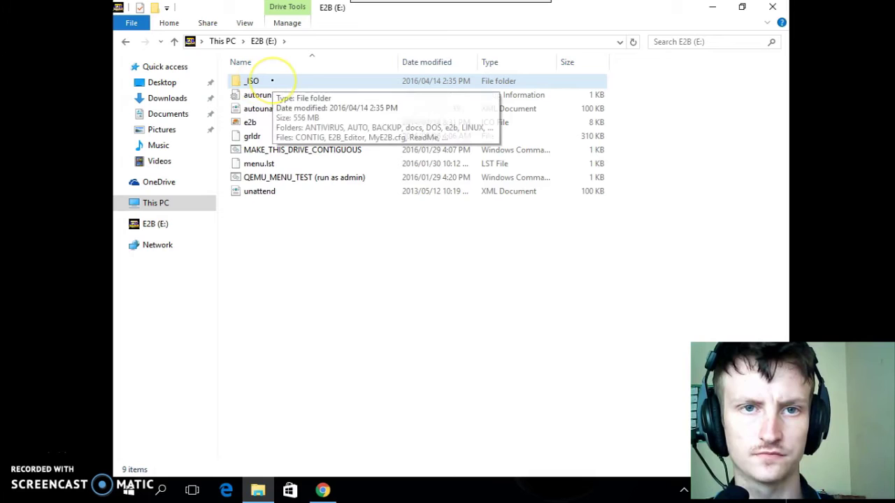
pyautogui.doubleClick(271, 82)
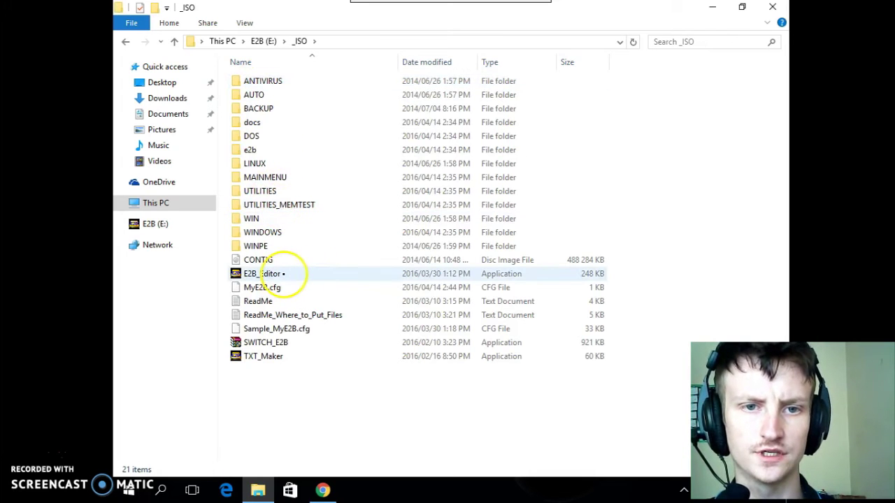
# Launch E2B_Editor from the _ISO folder and load the MyE2B.cfg configuration file.
pyautogui.doubleClick(283, 275)
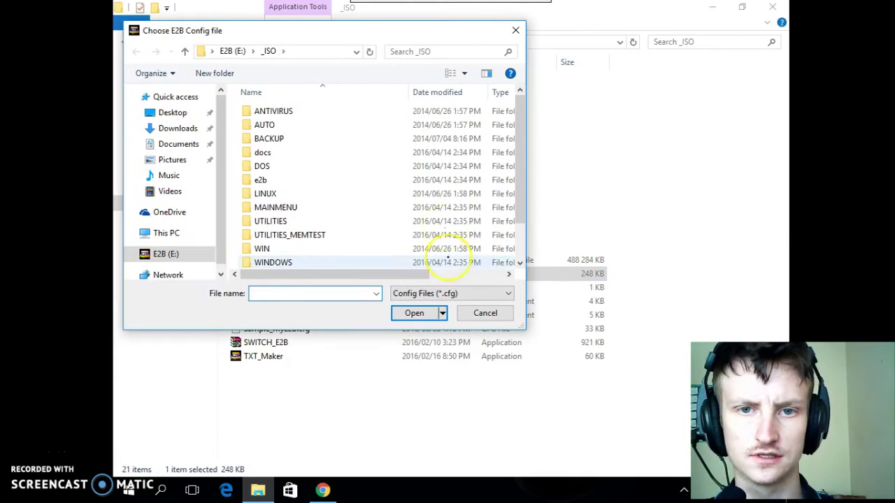
pyautogui.scroll(-1, 374, 182)
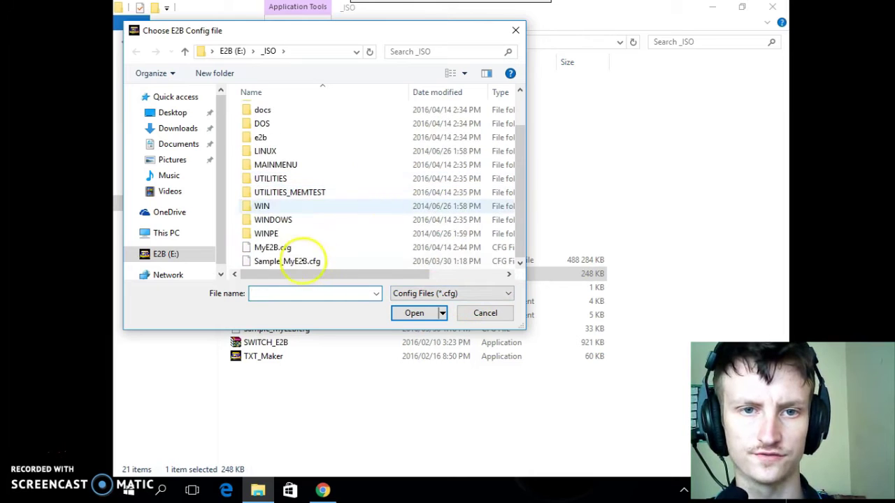
pyautogui.click(298, 261)
pyautogui.click(280, 248)
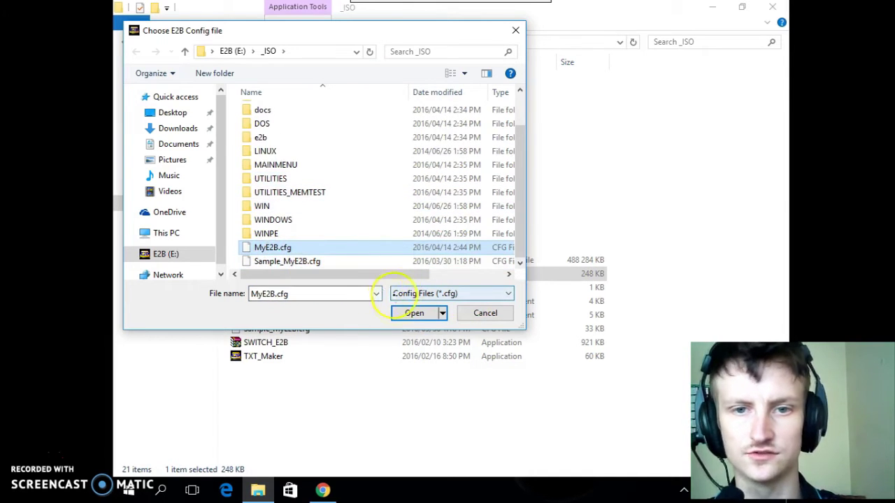
pyautogui.click(410, 314)
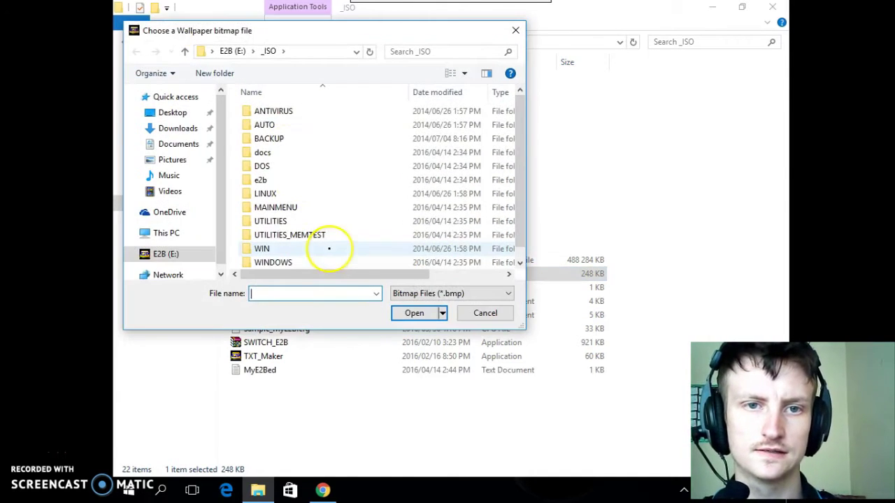
# Browse to the Desktop in the wallpaper chooser and list only JPEG Files (*.jpg).
pyautogui.click(482, 294)
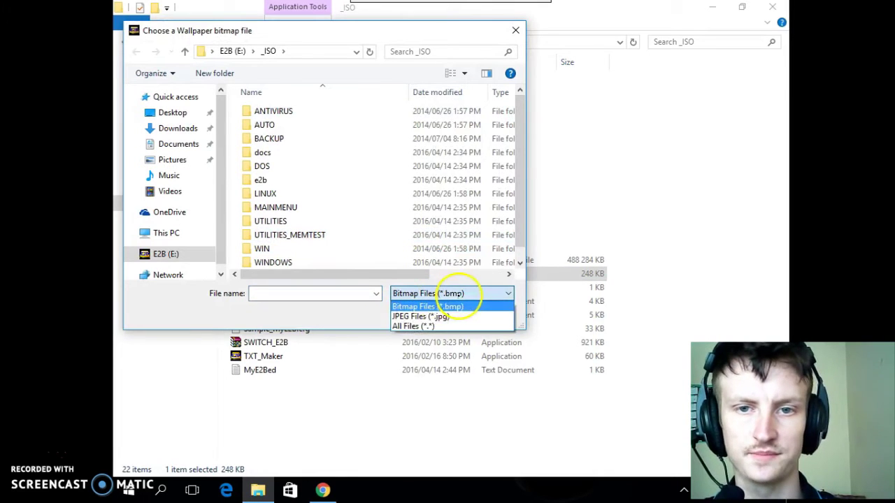
pyautogui.click(482, 304)
pyautogui.rightClick(513, 490)
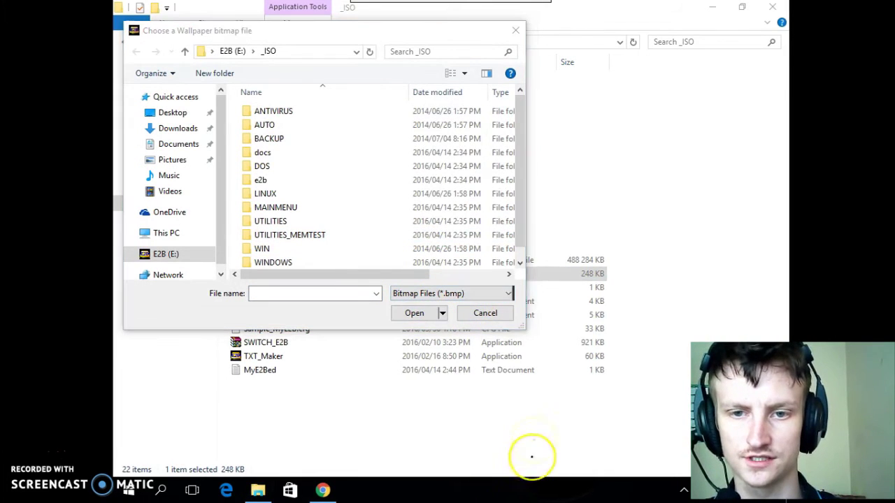
pyautogui.click(366, 319)
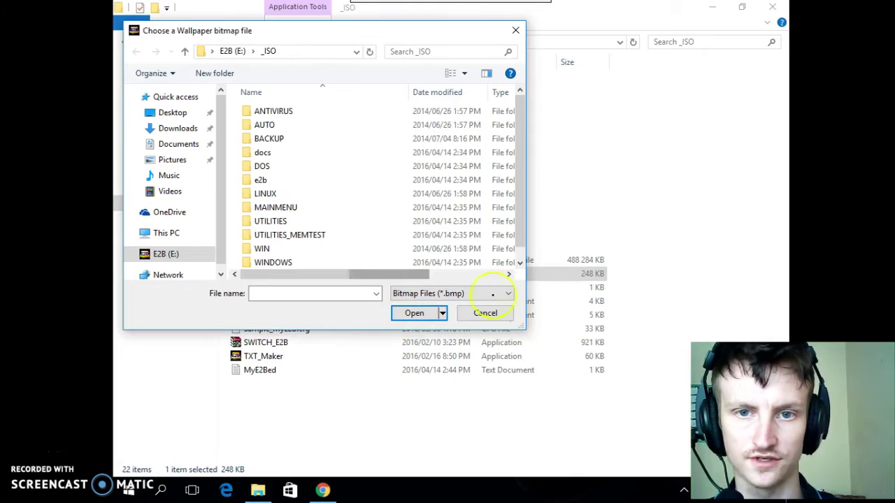
pyautogui.click(173, 112)
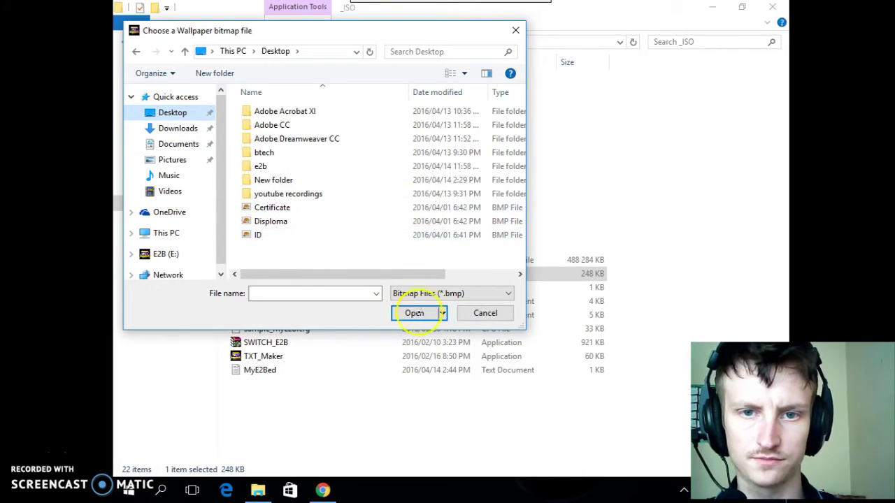
pyautogui.click(428, 294)
pyautogui.click(455, 293)
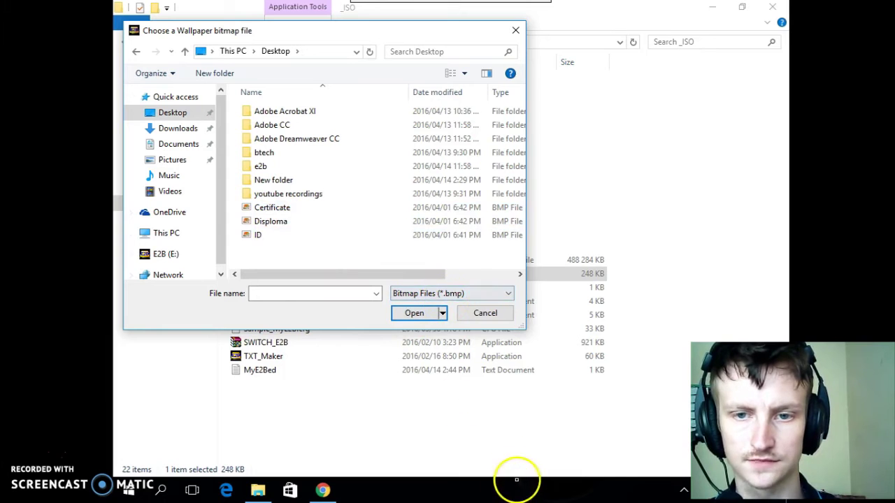
pyautogui.click(465, 293)
pyautogui.click(465, 326)
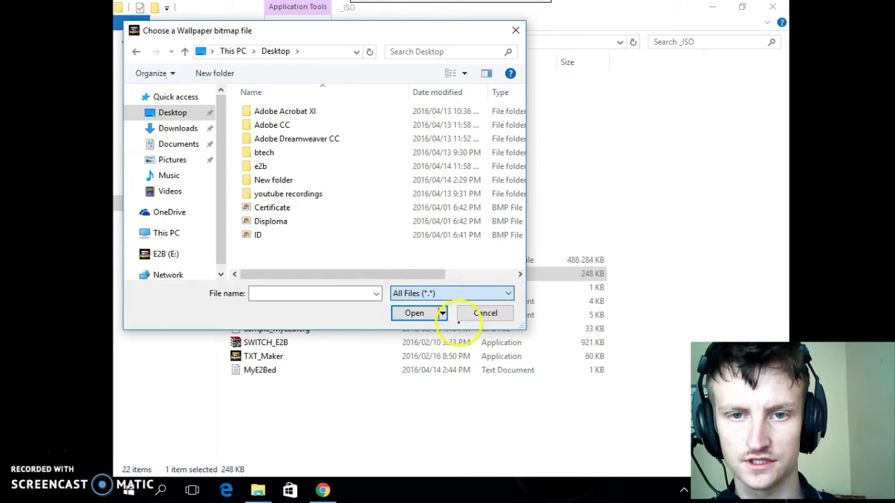
pyautogui.click(453, 293)
pyautogui.click(448, 314)
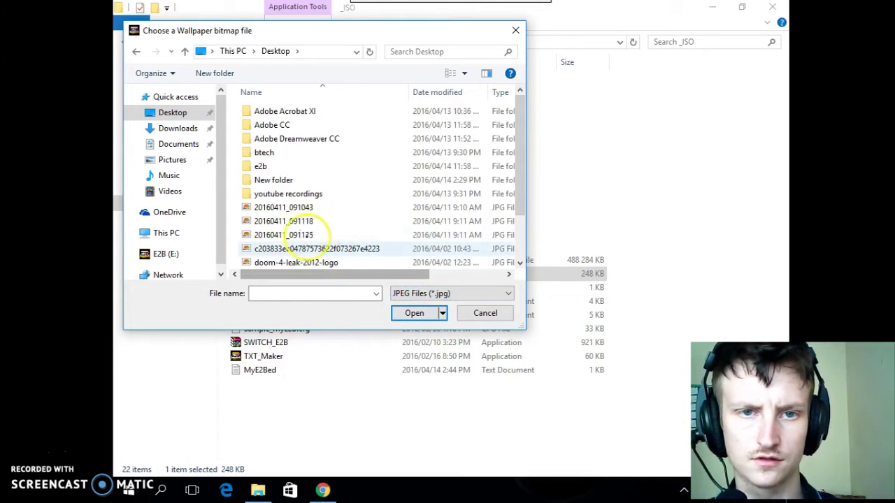
# Try to load the playstation_gamepad_crash_22102_2048x1152 JPEG from the Desktop as the E2B menu wallpaper.
pyautogui.click(322, 237)
pyautogui.scroll(-2, 324, 242)
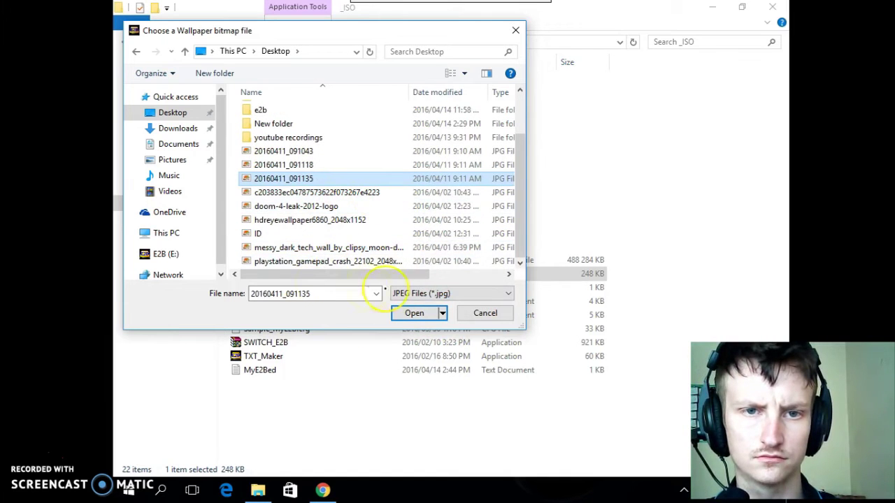
pyautogui.click(305, 263)
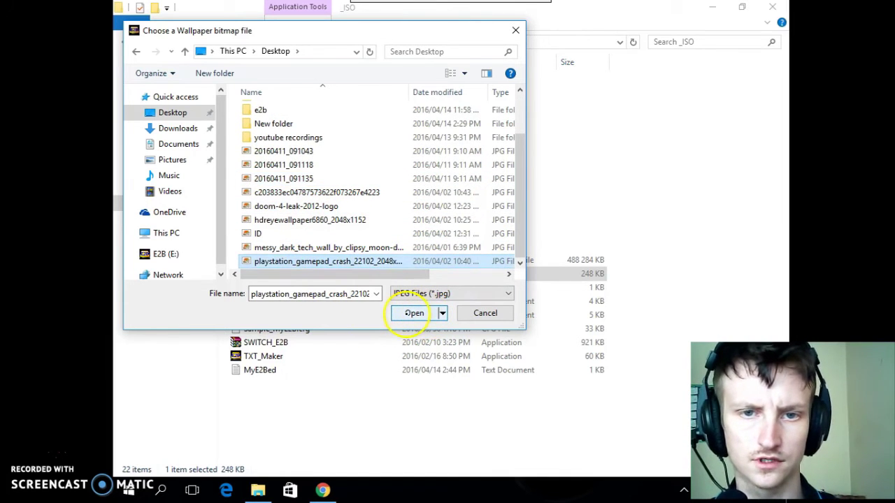
pyautogui.click(414, 314)
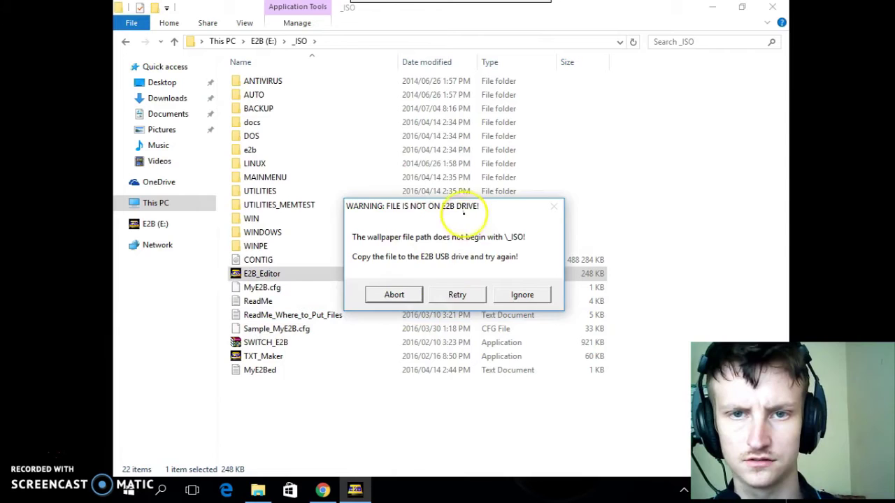
# Ignore the wallpaper location warning and dismiss the small screen notice to reach the E2B menu editor.
pyautogui.moveTo(464, 214); pyautogui.dragTo(298, 119)
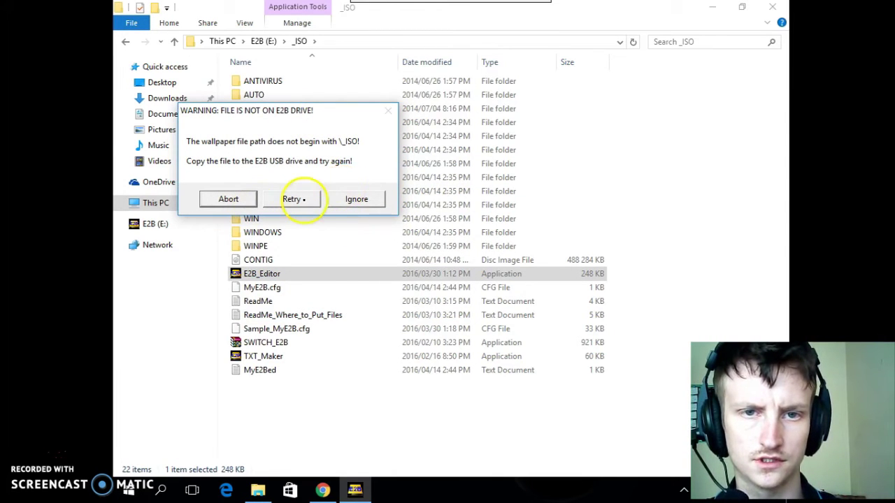
pyautogui.click(356, 198)
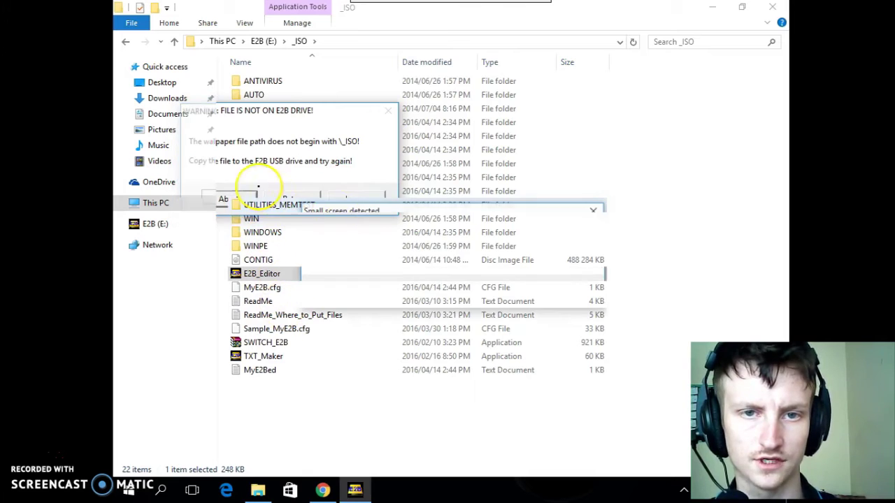
pyautogui.press('Return')
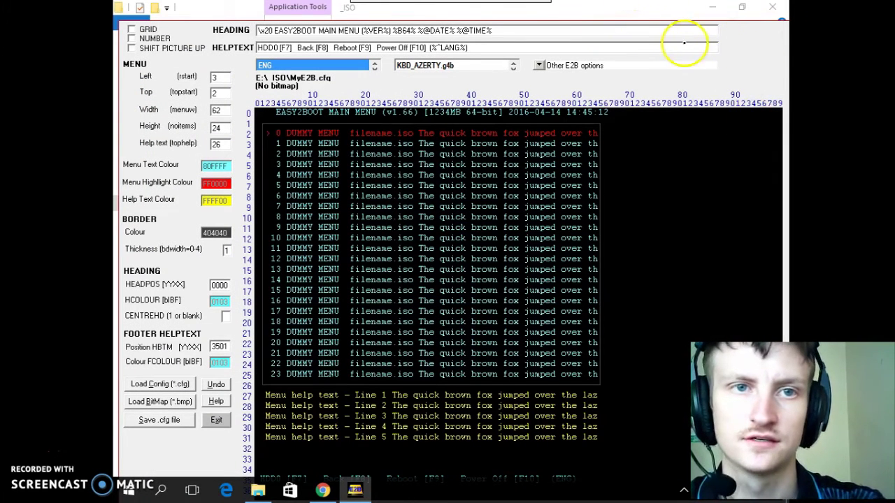
# Close the E2B editor and minimize the _ISO folder window to reveal the desktop.
pyautogui.rightClick(358, 490)
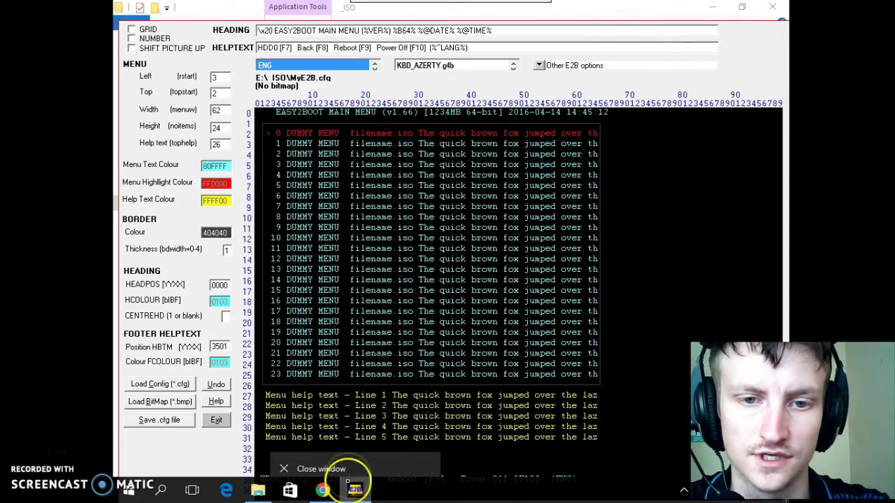
pyautogui.click(353, 470)
pyautogui.click(353, 413)
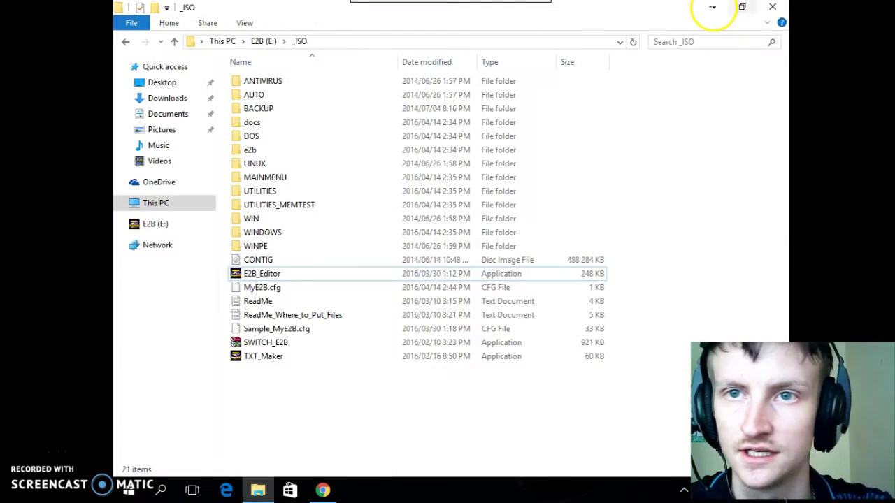
pyautogui.click(714, 7)
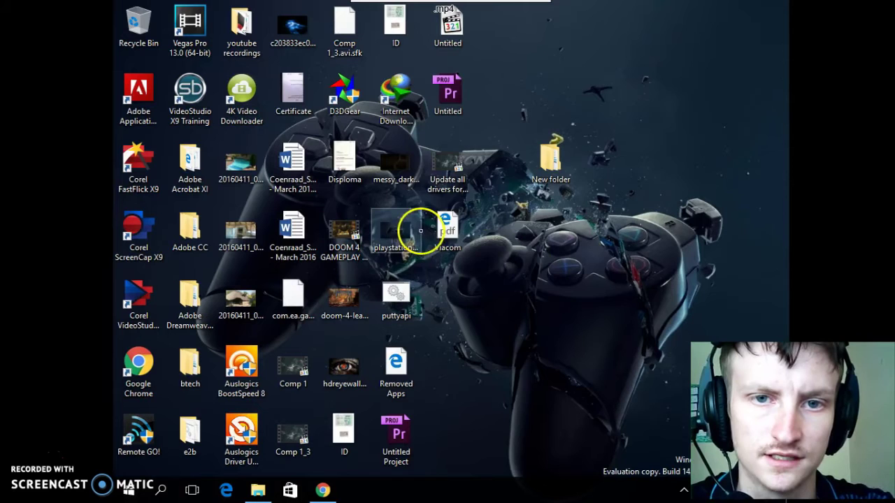
# Examine the pixel dimensions in the properties of the desktop image playstation_gamepad_crash_22102_2048x1152.
pyautogui.rightClick(413, 235)
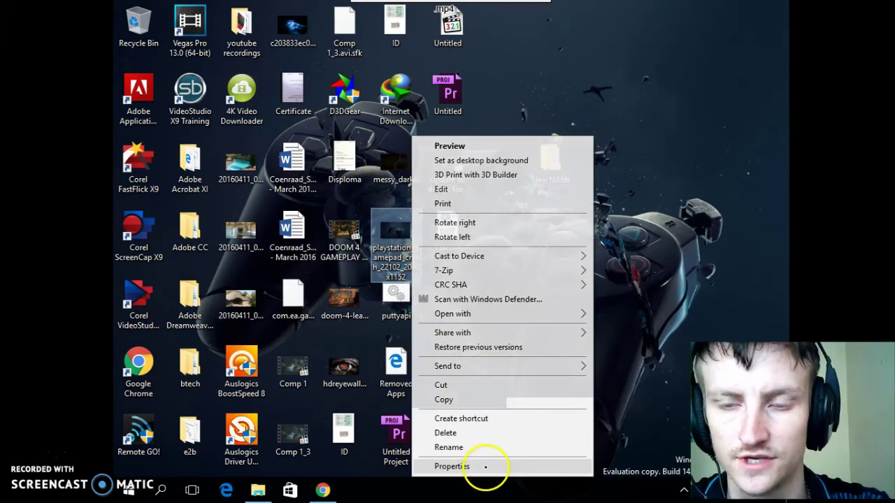
pyautogui.click(485, 464)
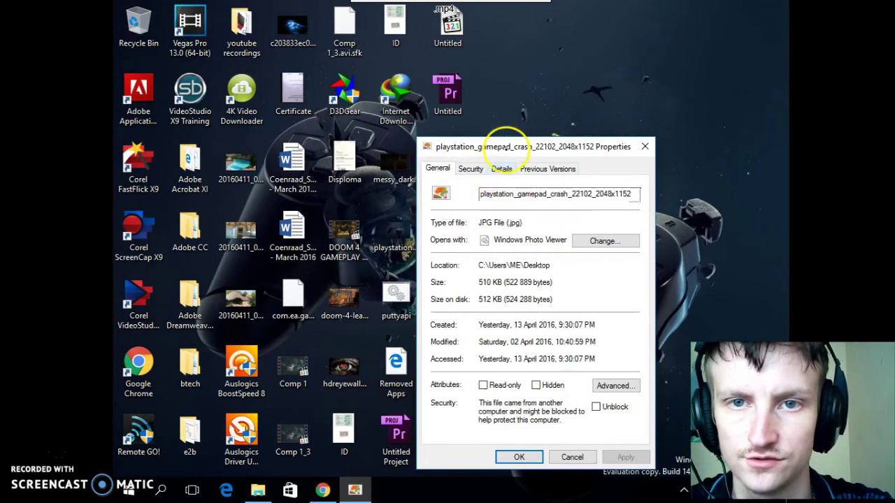
pyautogui.click(501, 169)
pyautogui.moveTo(506, 138); pyautogui.dragTo(532, 84)
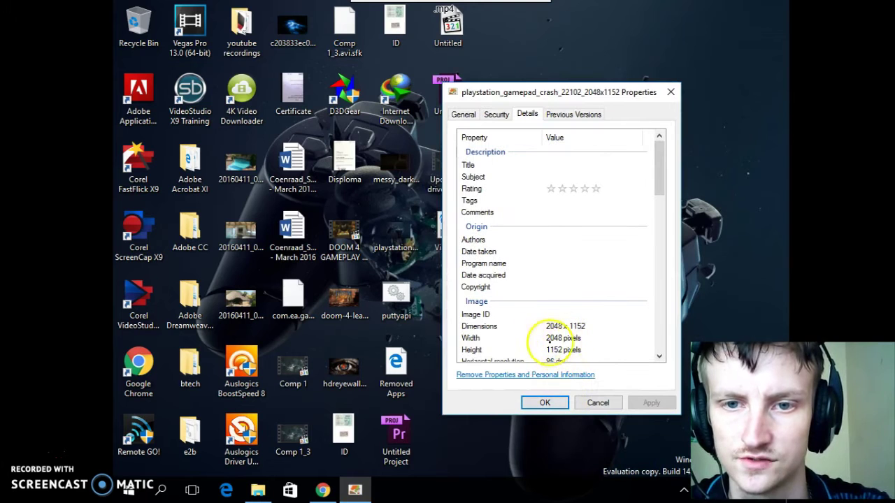
pyautogui.click(598, 403)
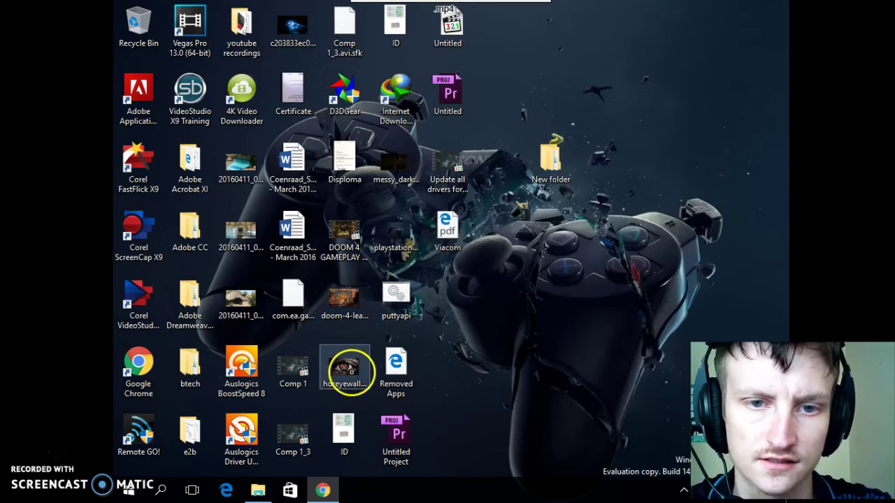
# Open the playstation_gamepad_crash_22102_2048x1152 desktop image in Paint, allowing the file to be opened despite the security prompt.
pyautogui.rightClick(390, 231)
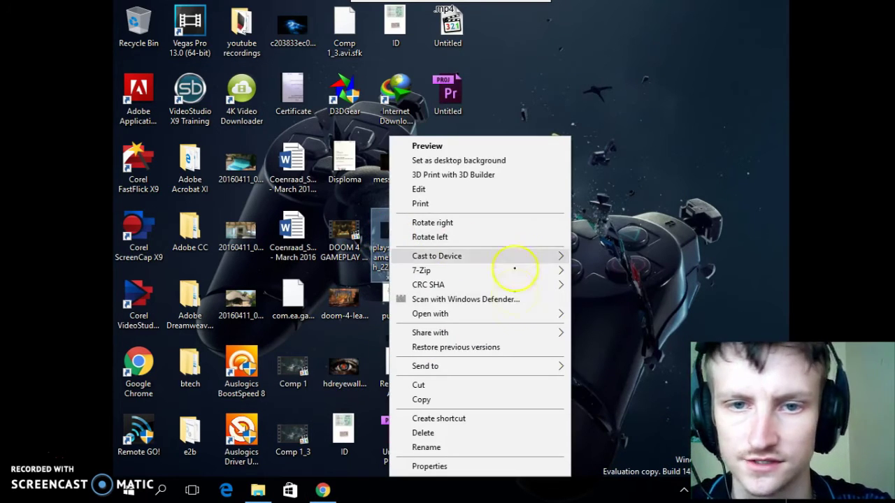
pyautogui.moveTo(498, 313)
pyautogui.click(643, 315)
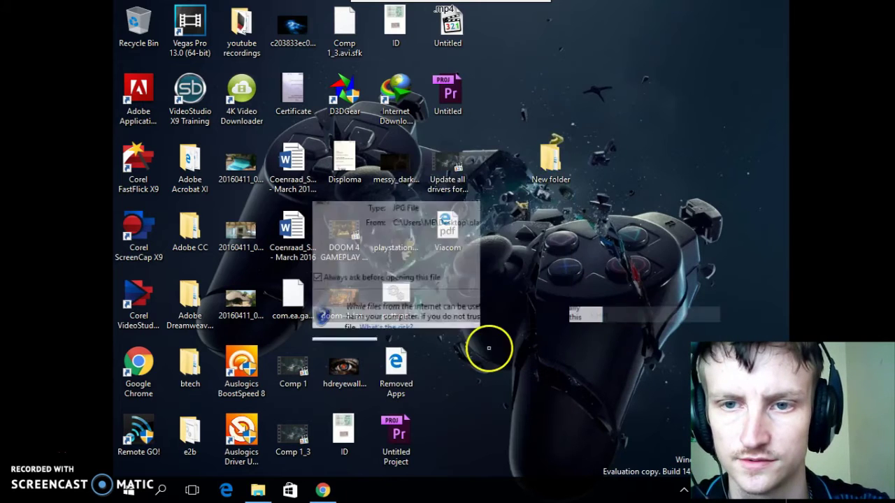
pyautogui.click(476, 256)
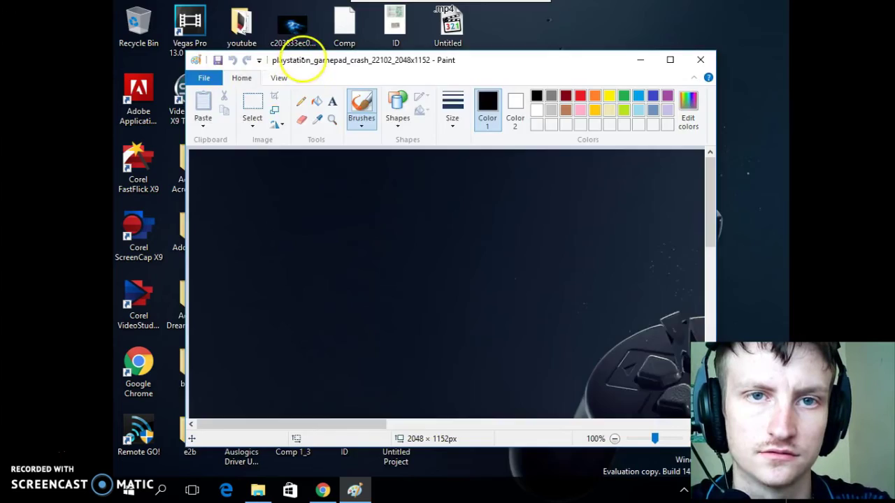
# Resize the image to 1024 by 768 pixels without maintaining the aspect ratio.
pyautogui.doubleClick(302, 55)
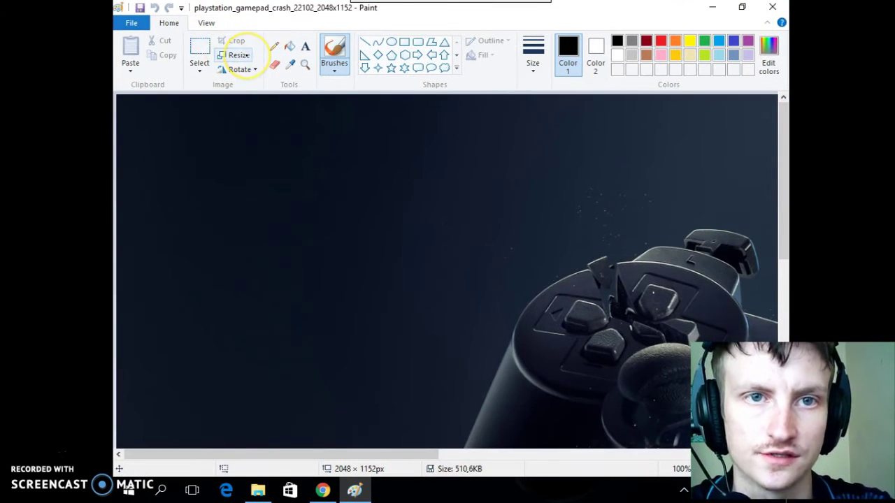
pyautogui.click(246, 55)
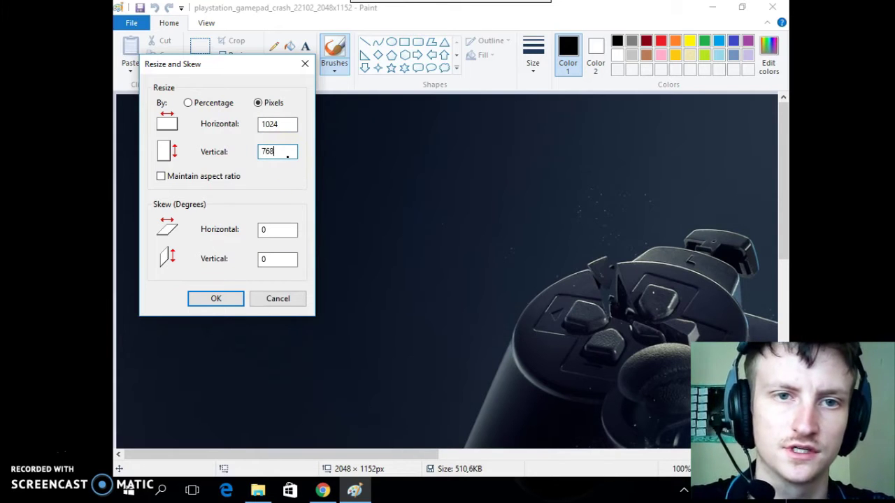
pyautogui.click(212, 299)
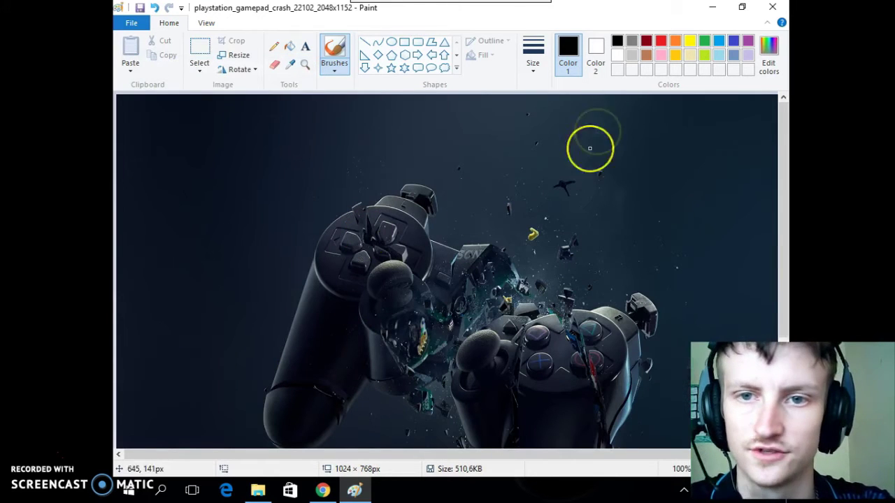
# Save the resized image as a 24-bit bitmap named wallpaper in the E2B drive's _ISO folder and close Paint.
pyautogui.click(131, 25)
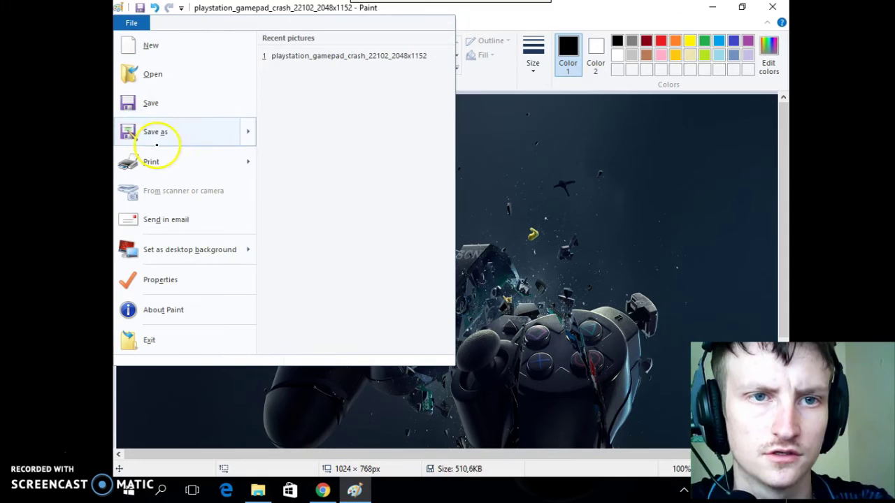
pyautogui.moveTo(166, 136)
pyautogui.click(308, 135)
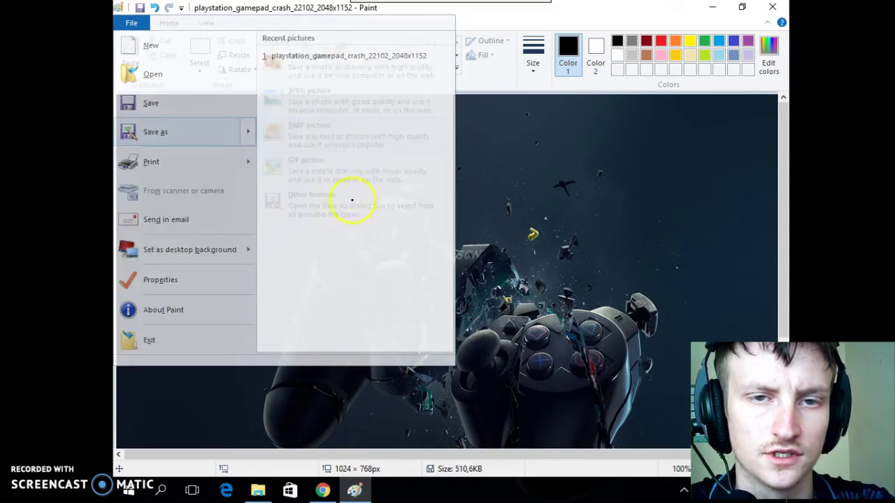
pyautogui.click(155, 232)
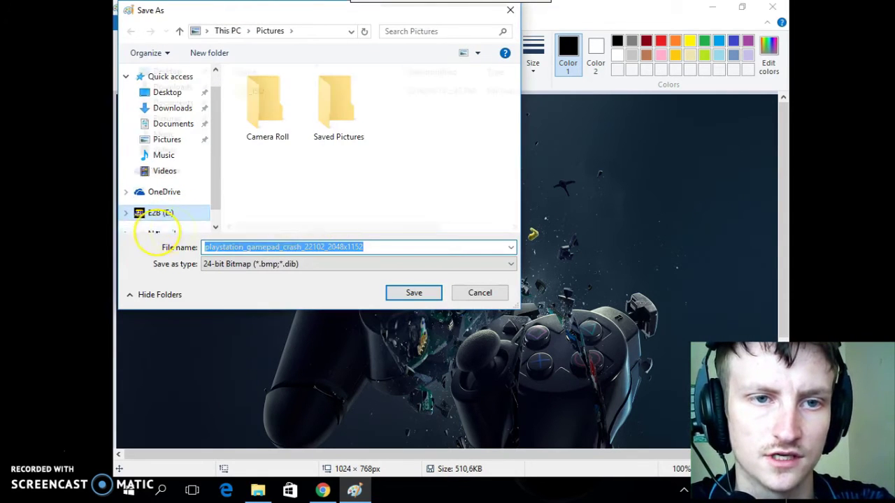
pyautogui.doubleClick(253, 92)
pyautogui.doubleClick(380, 249)
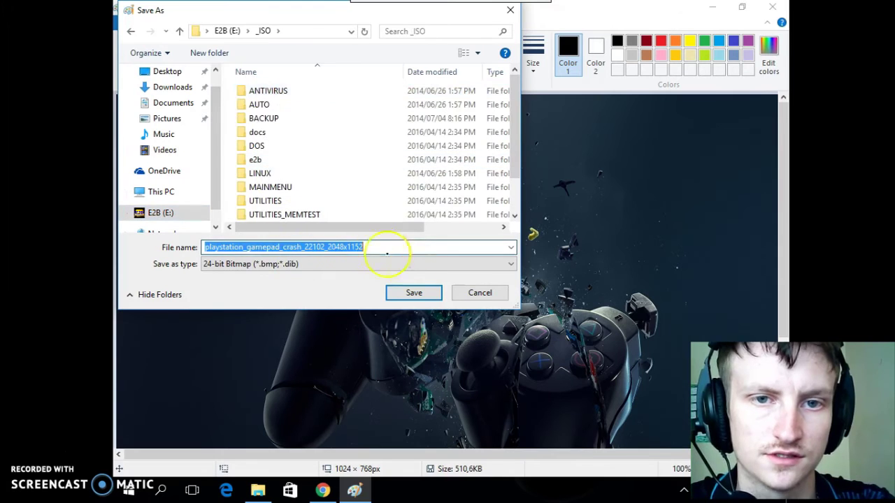
pyautogui.write('wallpaper')
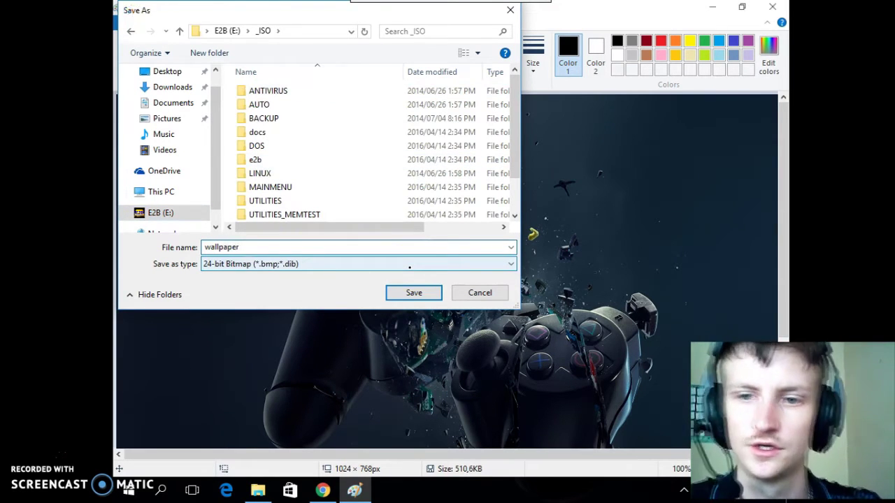
pyautogui.press('Return')
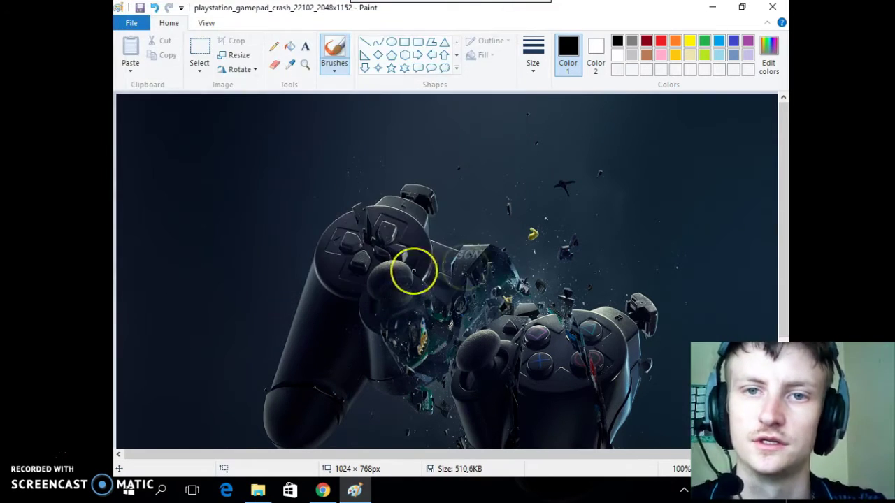
pyautogui.click(773, 7)
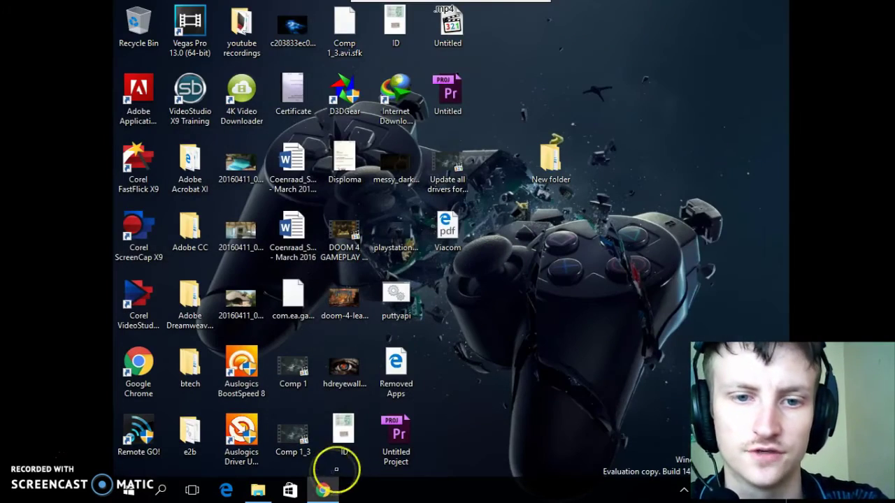
# Launch E2B_Editor from the _ISO folder and load the MyE2B.cfg config file from the E2B drive.
pyautogui.click(260, 489)
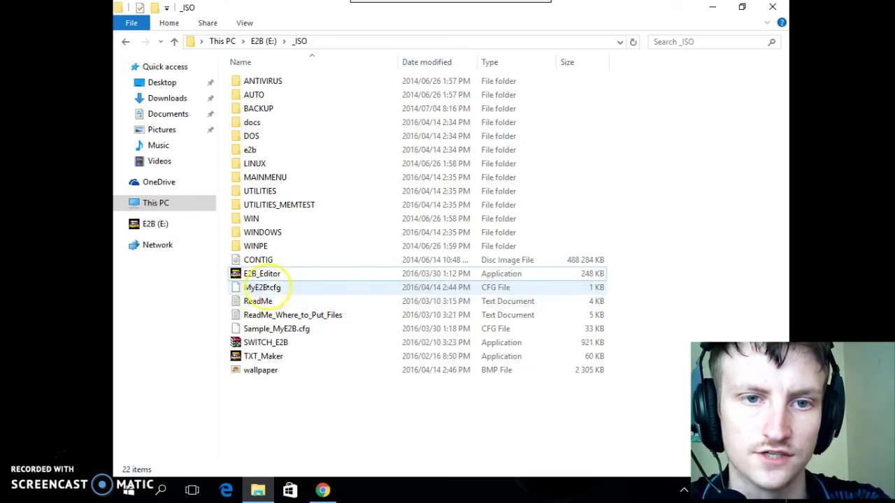
pyautogui.click(270, 274)
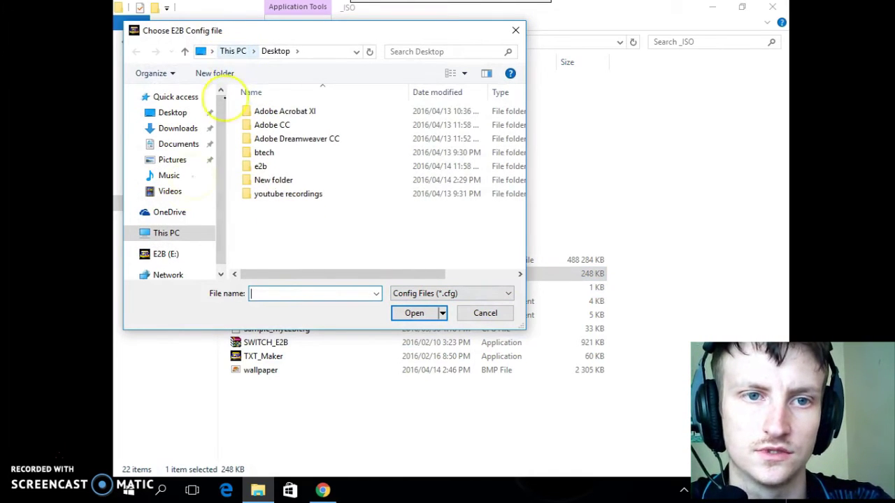
pyautogui.click(218, 254)
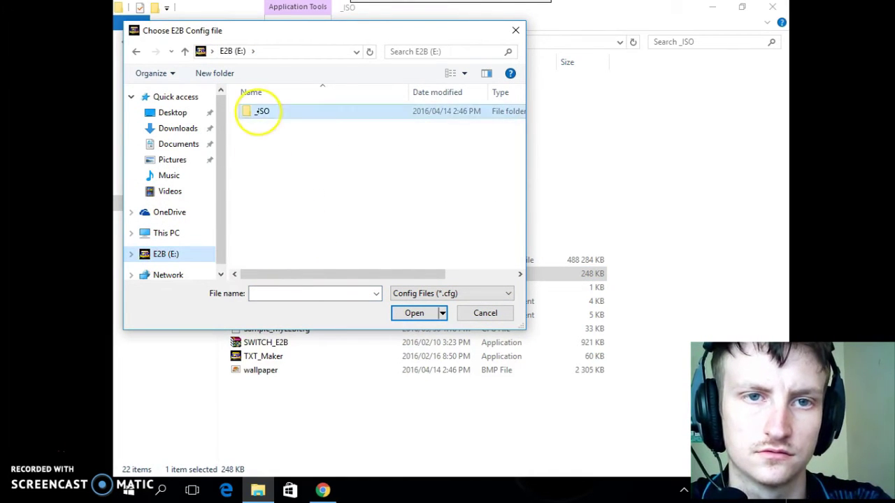
pyautogui.doubleClick(259, 110)
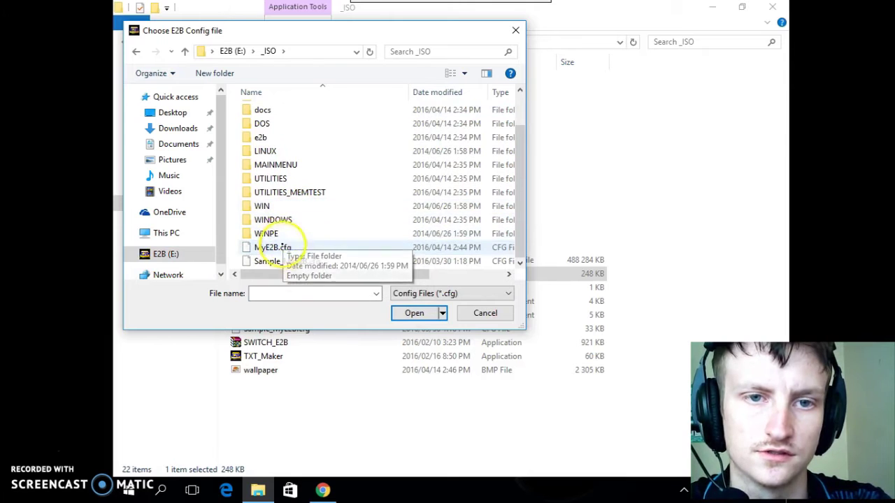
pyautogui.doubleClick(273, 248)
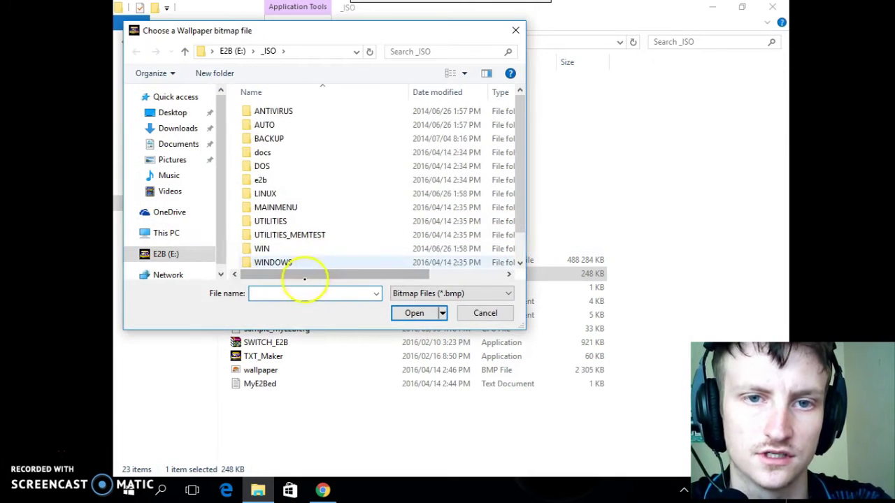
# Load the wallpaper bitmap from the _ISO folder as the menu background and dismiss the notice to reach the editor.
pyautogui.scroll(-1, 318, 238)
pyautogui.click(276, 261)
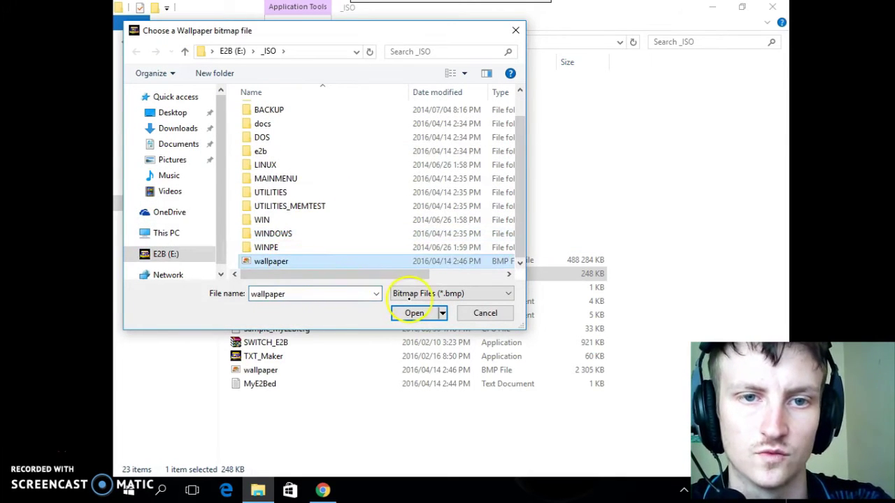
pyautogui.click(413, 313)
pyautogui.click(563, 290)
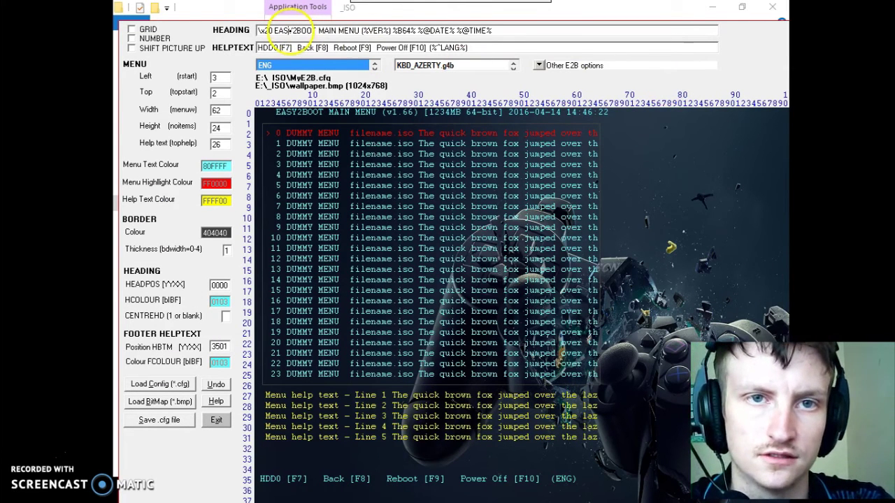
# Replace EASY2BOOT in the menu heading with "B.T.E.C.H - I.T SOLUTIONS", keeping MAIN MENU and the variables after it.
pyautogui.click(359, 31)
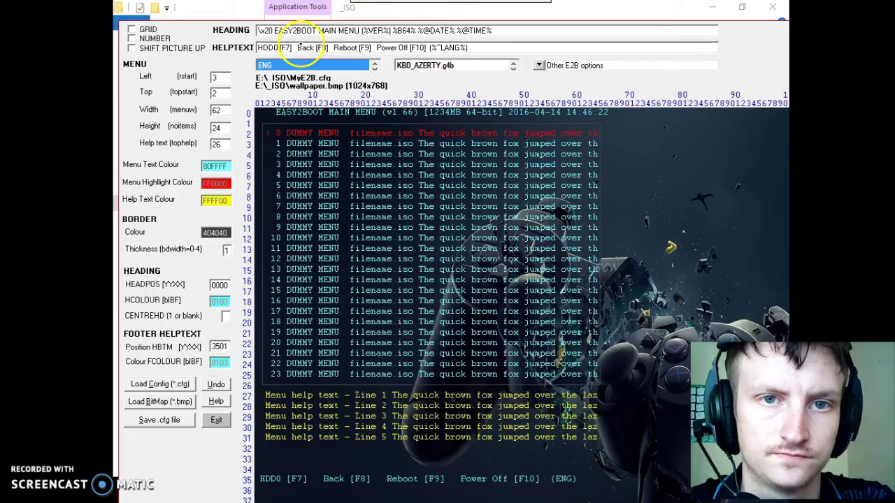
pyautogui.click(318, 30)
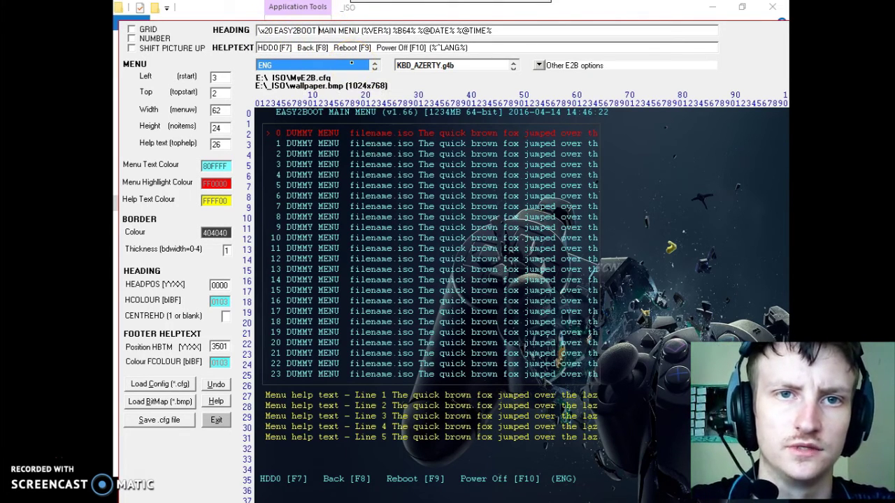
pyautogui.press('BackSpace')
pyautogui.press('BackSpace')
pyautogui.press('BackSpace')
pyautogui.press('BackSpace')
pyautogui.press('BackSpace')
pyautogui.press('BackSpace')
pyautogui.press('BackSpace')
pyautogui.press('BackSpace')
pyautogui.press('BackSpace')
pyautogui.press('BackSpace')
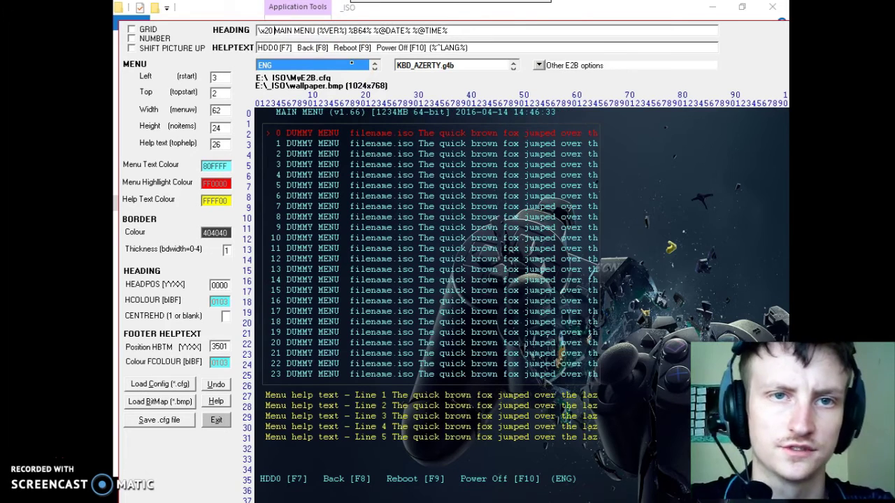
pyautogui.write('B.T.')
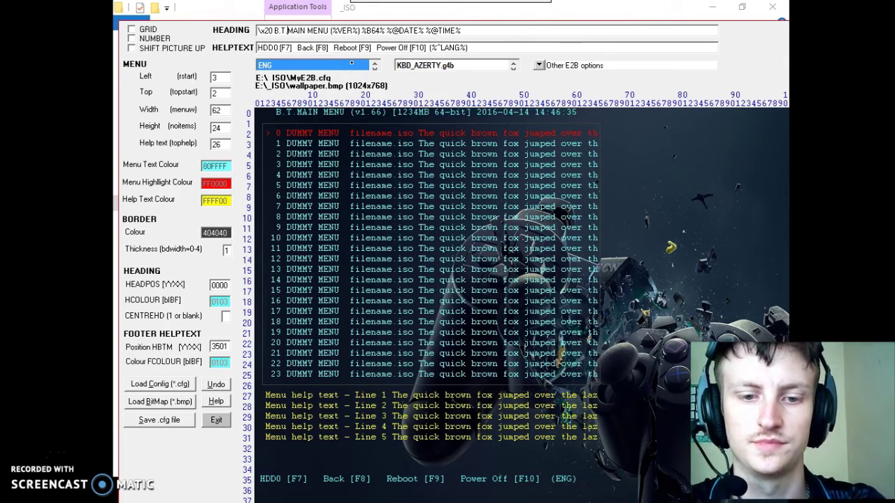
pyautogui.write('E.C.H ')
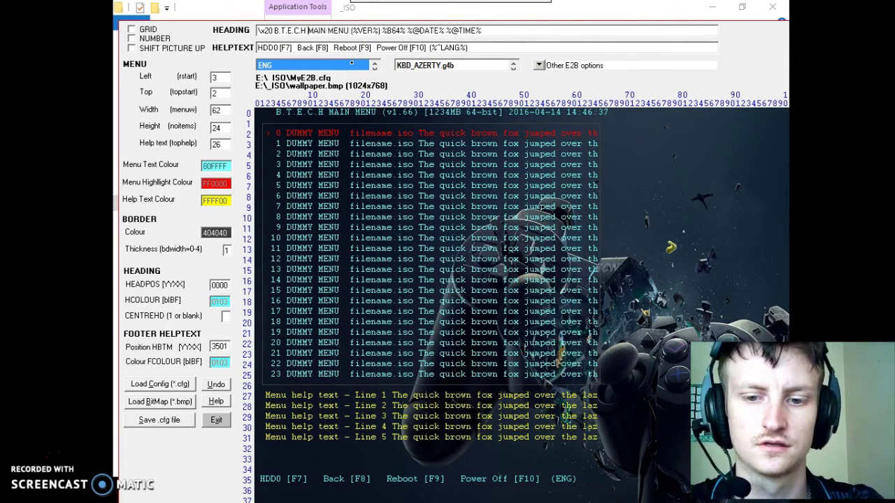
pyautogui.write('- I.T ')
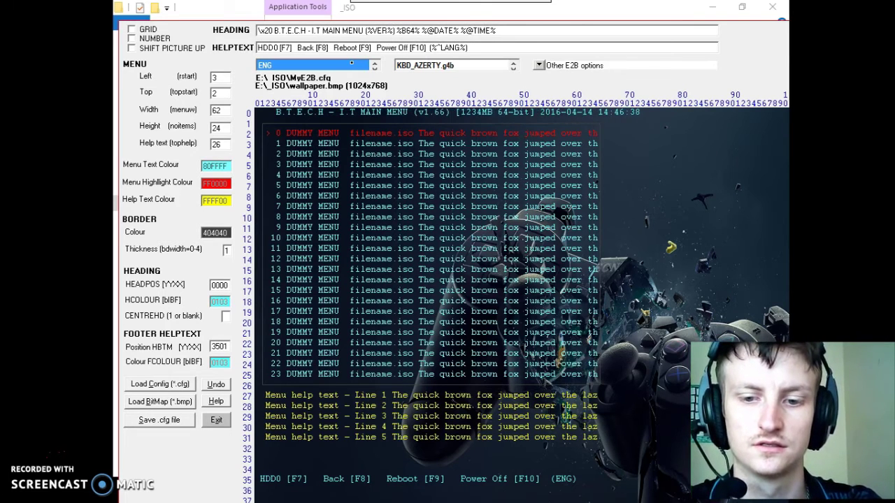
pyautogui.write('SOLUTIONS')
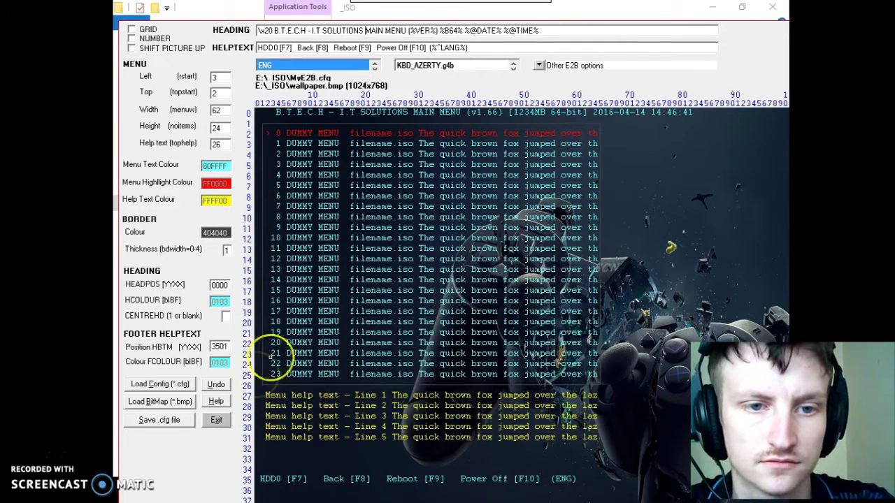
# Write the menu settings to E:\_ISO\MyE2B.cfg, close the file's Notepad view and exit the E2B editor.
pyautogui.click(182, 421)
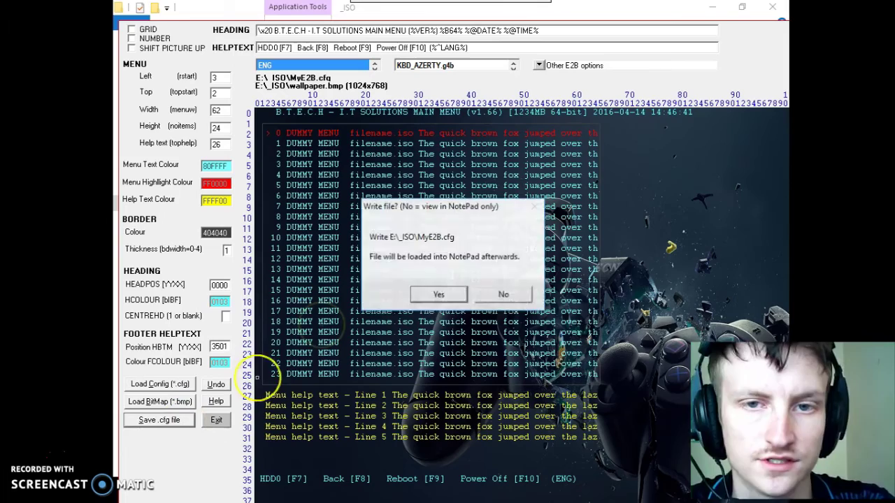
pyautogui.click(438, 297)
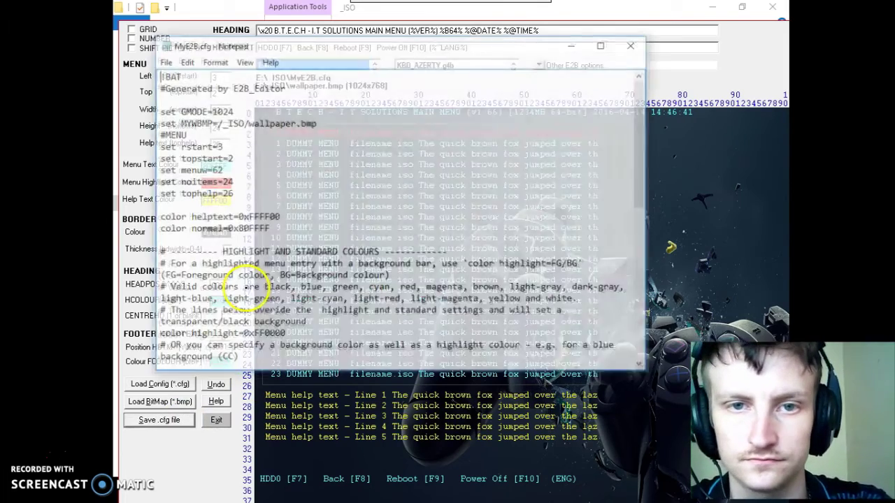
pyautogui.click(633, 44)
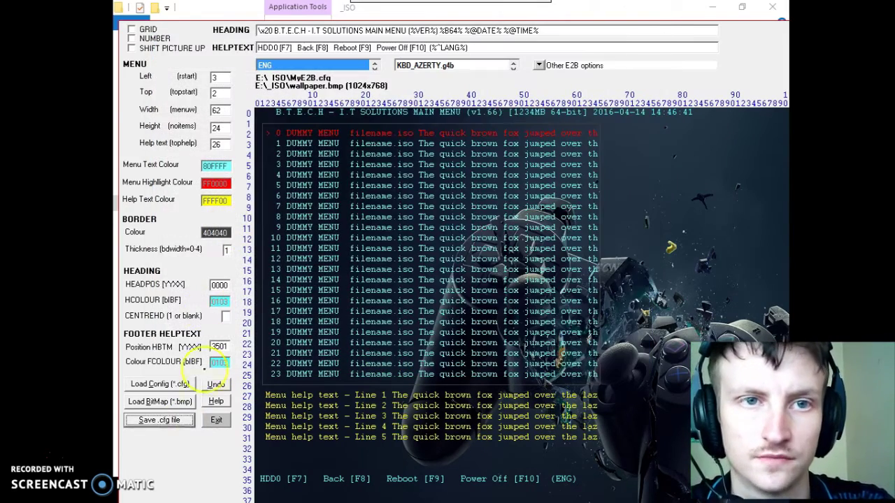
pyautogui.click(216, 421)
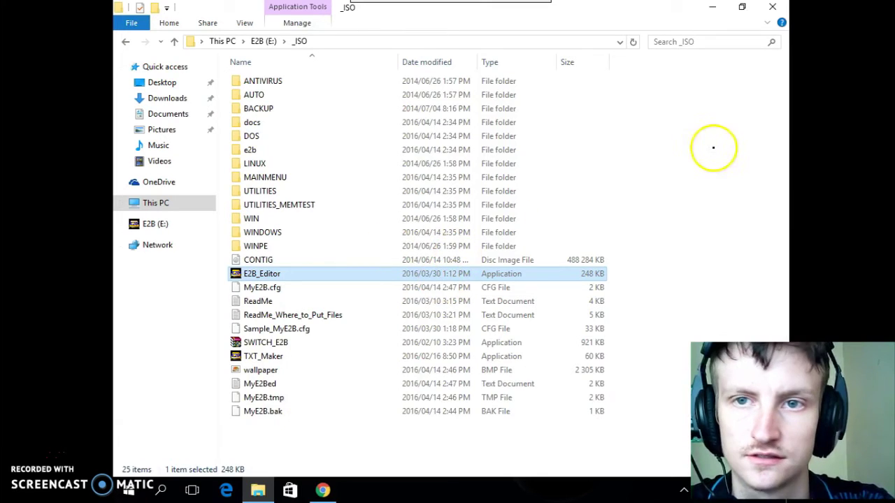
# Run QEMU_MENU_TEST from the root of the E2B drive as administrator and allow it to make changes.
pyautogui.click(125, 41)
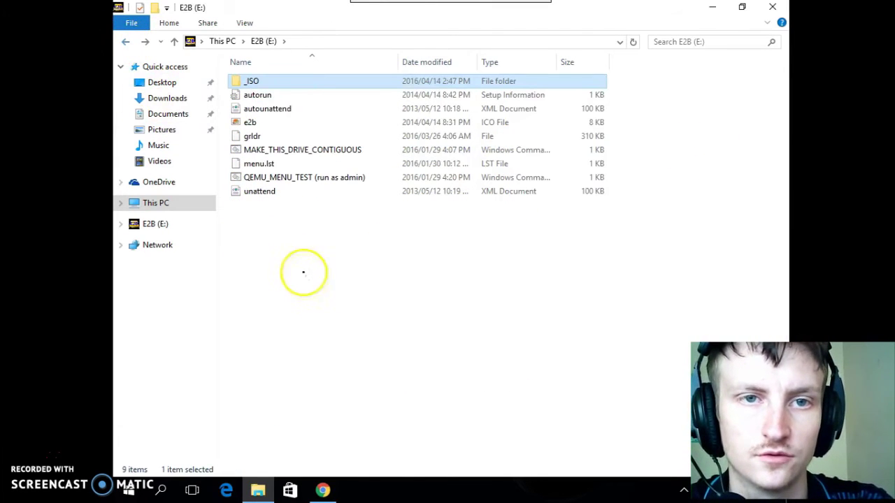
pyautogui.click(304, 179)
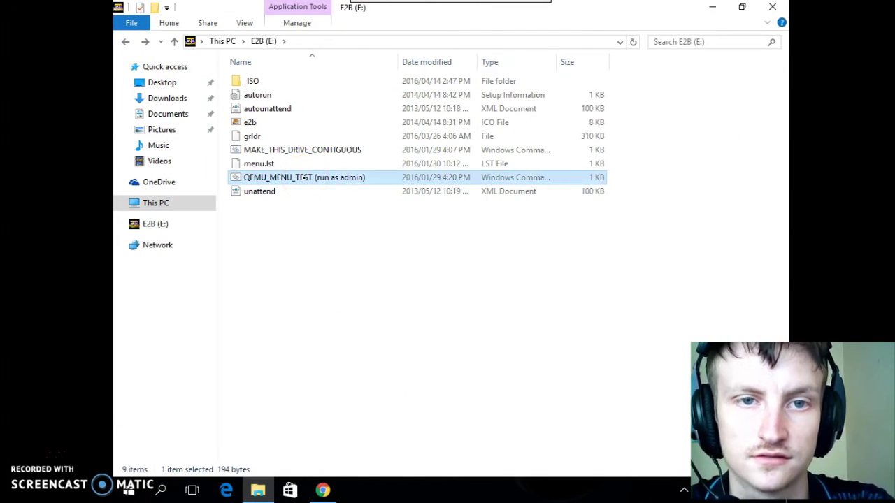
pyautogui.rightClick(306, 179)
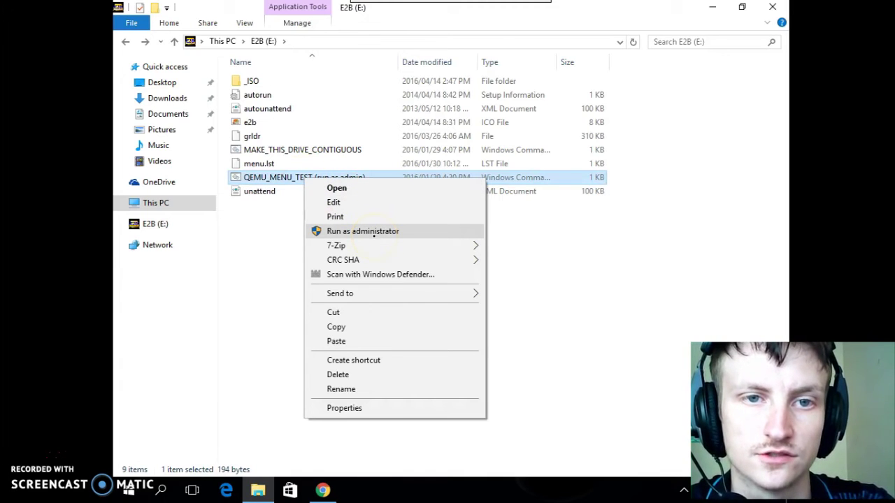
pyautogui.click(374, 237)
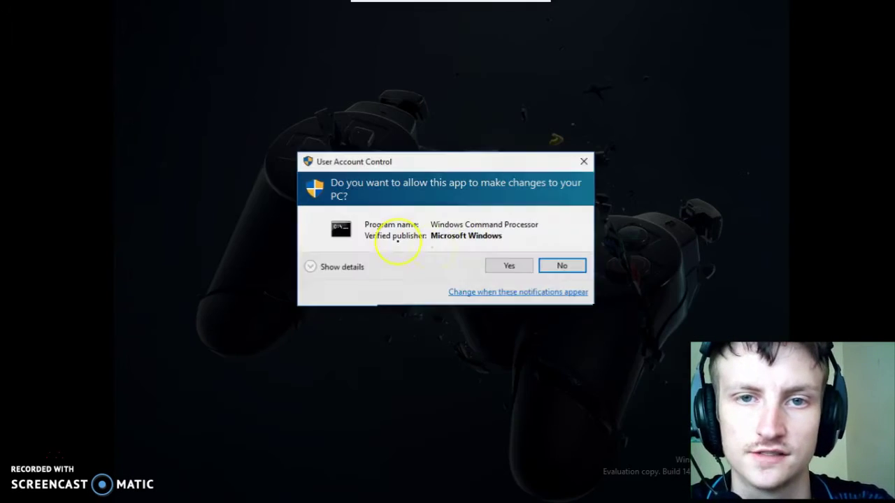
pyautogui.click(523, 263)
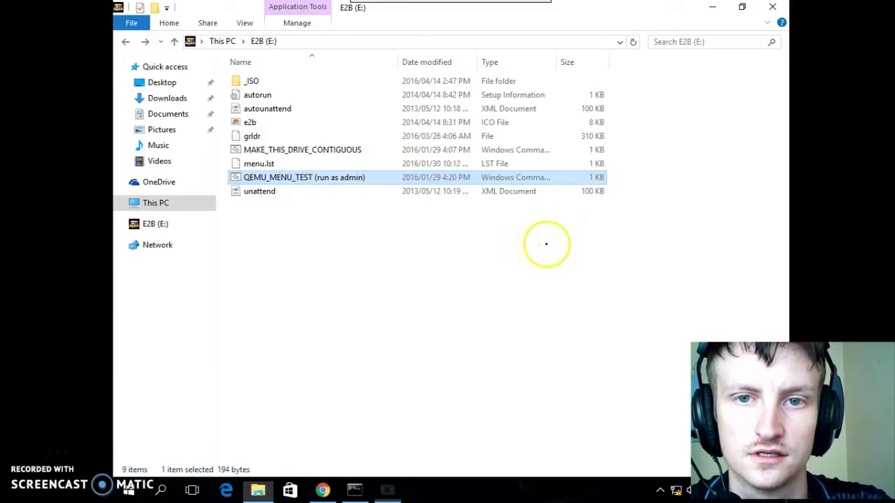
# Open the _ISO folder on the E2B drive and look inside its UTILITIES folder.
pyautogui.click(307, 241)
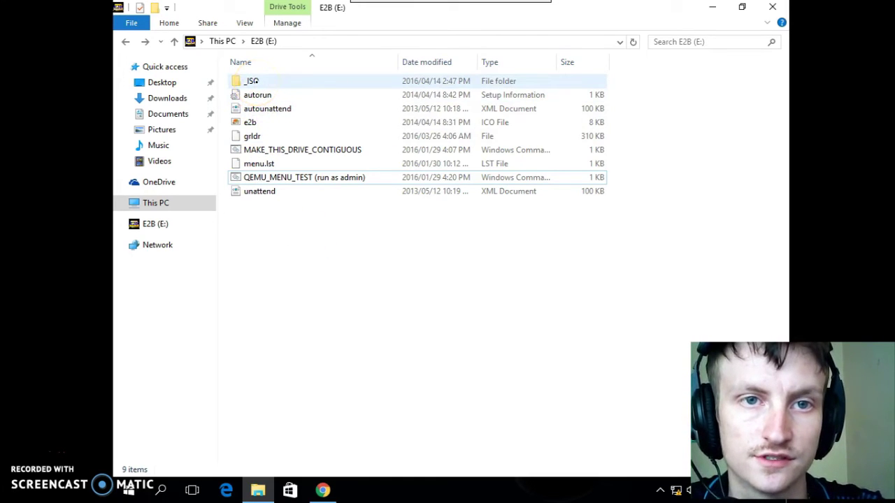
pyautogui.doubleClick(290, 84)
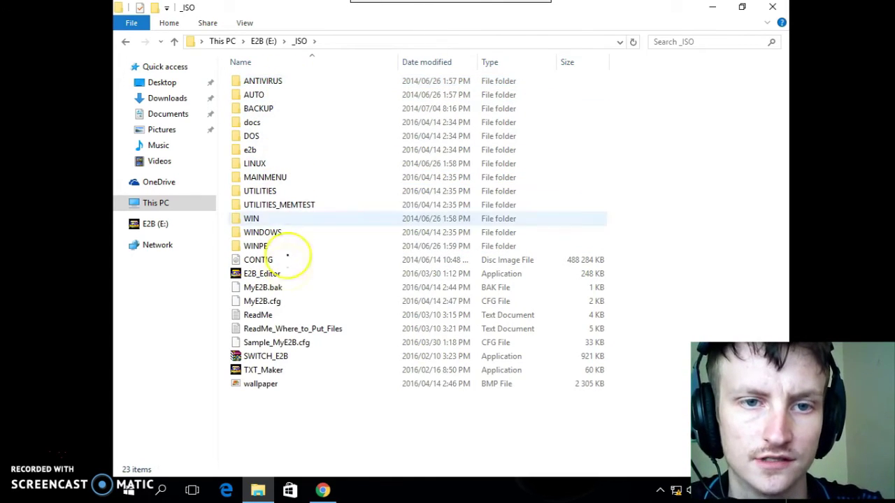
pyautogui.click(260, 192)
pyautogui.doubleClick(260, 192)
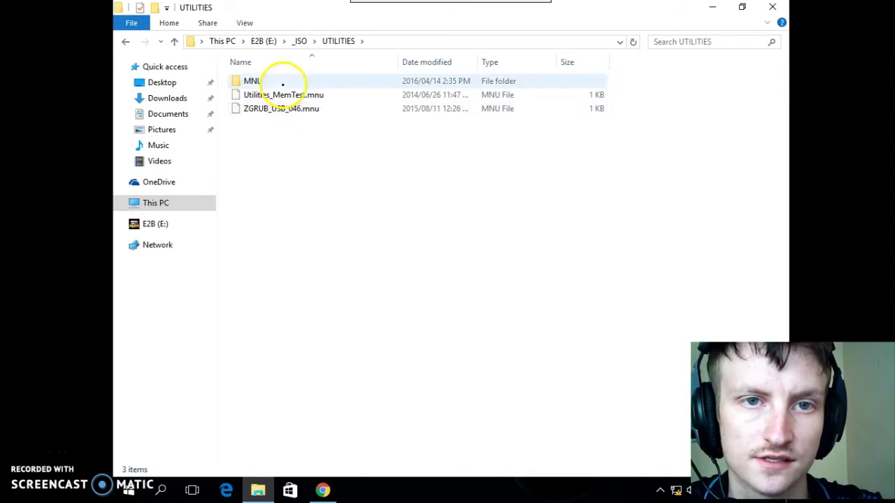
pyautogui.click(127, 41)
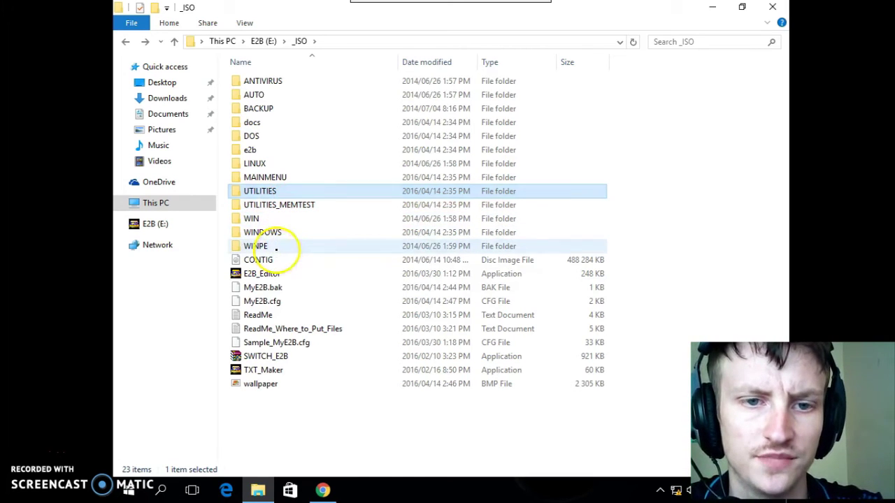
# Open the WIN10 folder inside the WINDOWS folder of _ISO.
pyautogui.click(276, 246)
pyautogui.click(280, 232)
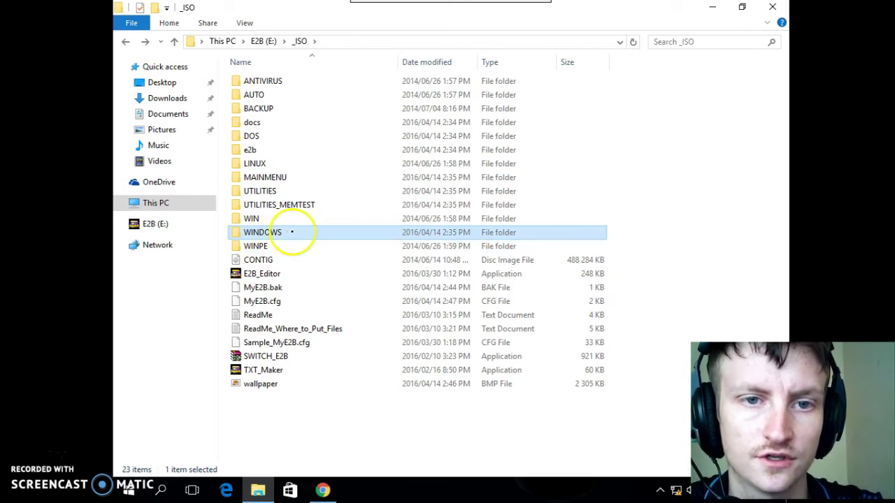
pyautogui.click(269, 163)
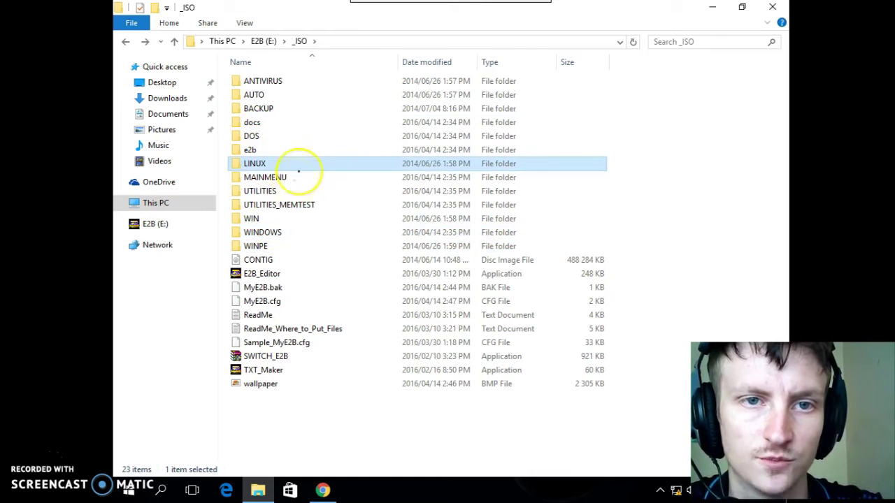
pyautogui.doubleClick(263, 232)
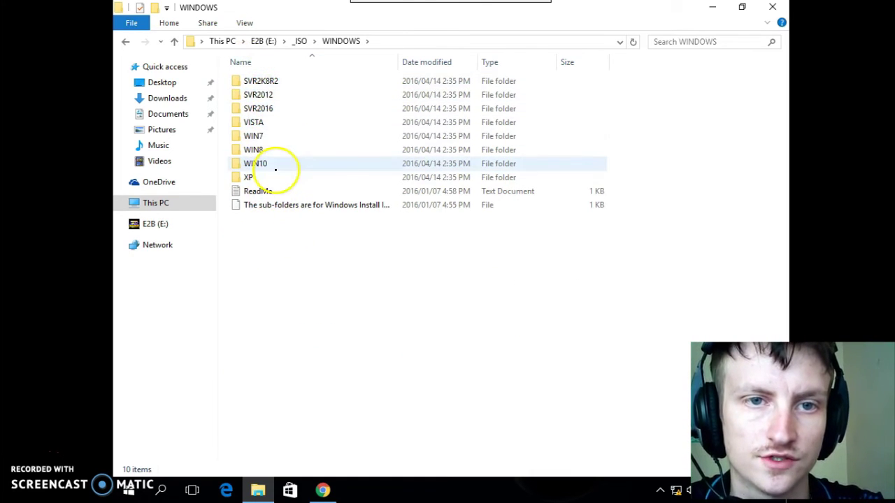
pyautogui.doubleClick(270, 167)
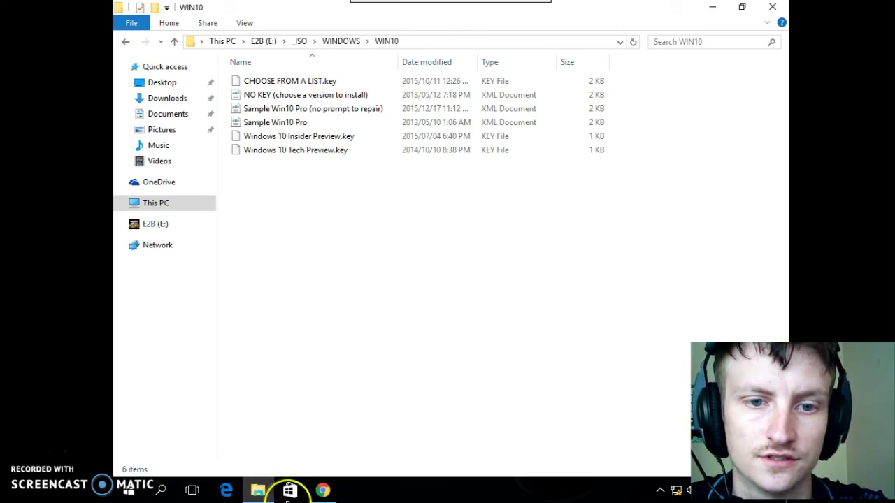
# Open a second File Explorer window and go to the ISo folder on the 6TB (D:) drive.
pyautogui.rightClick(259, 490)
pyautogui.click(265, 421)
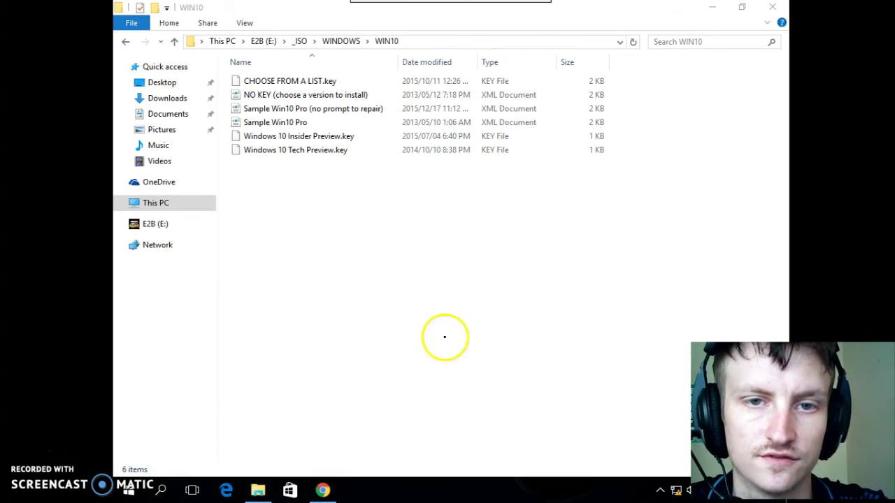
pyautogui.click(149, 203)
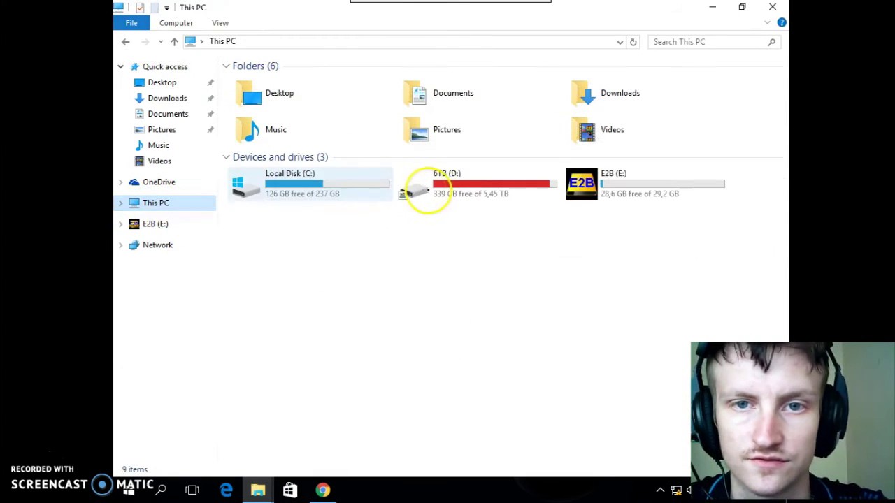
pyautogui.doubleClick(447, 184)
pyautogui.click(286, 204)
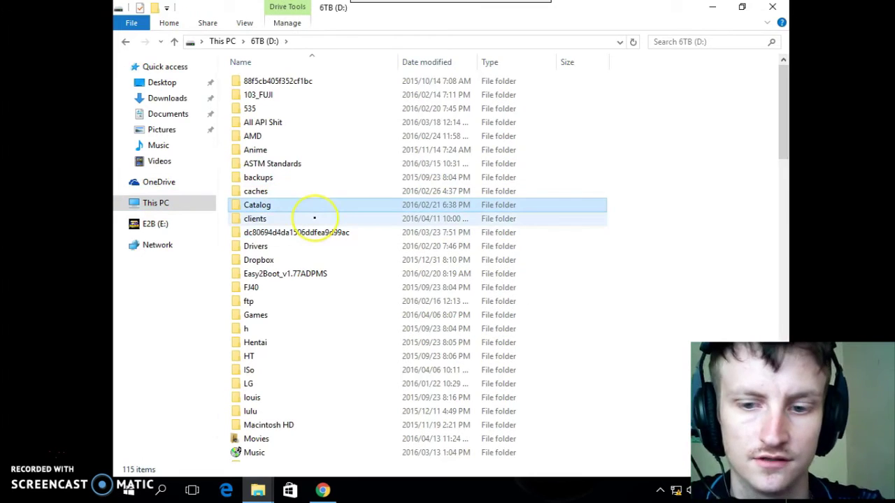
pyautogui.press('i')
pyautogui.press('Return')
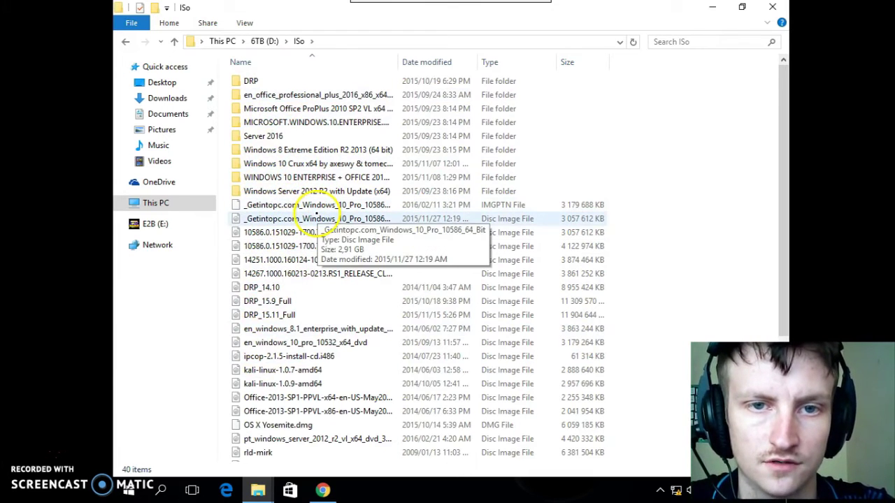
# Copy the _Getintopc.com_Windows_10_Pro_10586_64_Bit disc image from the ISo folder into the E2B drive's WIN10 folder.
pyautogui.click(316, 218)
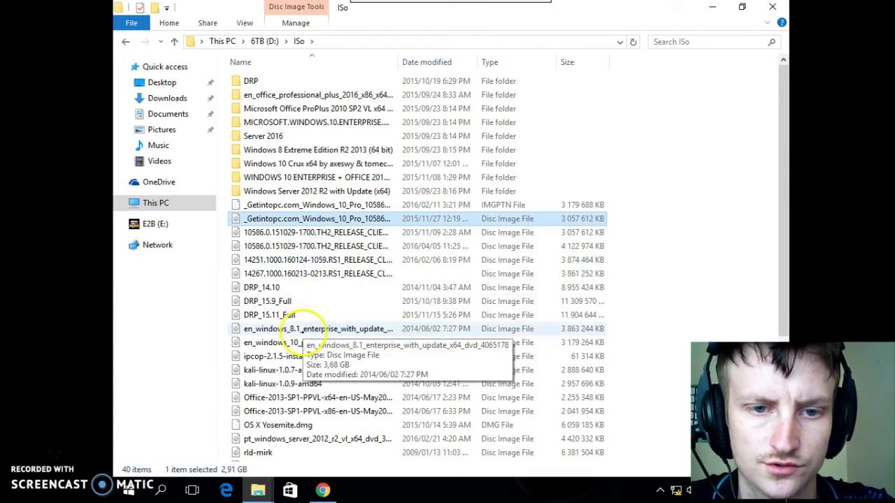
pyautogui.scroll(-4, 312, 349)
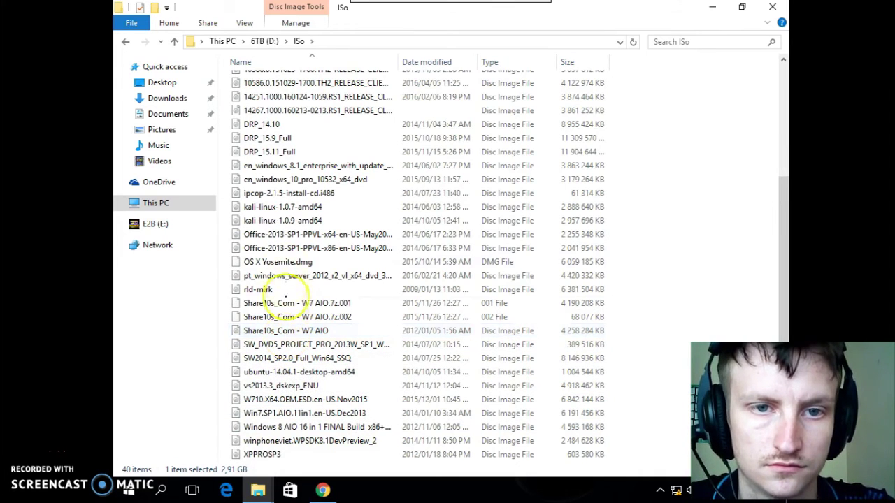
pyautogui.scroll(4, 280, 266)
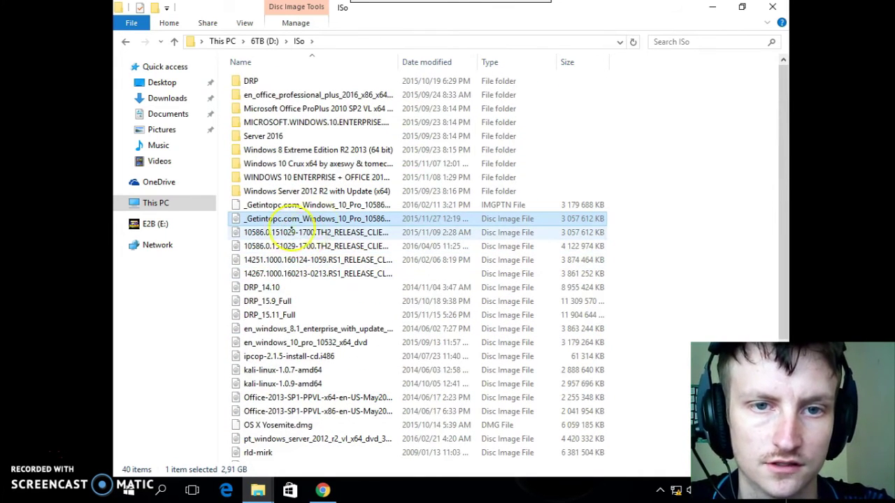
pyautogui.rightClick(320, 220)
pyautogui.click(329, 370)
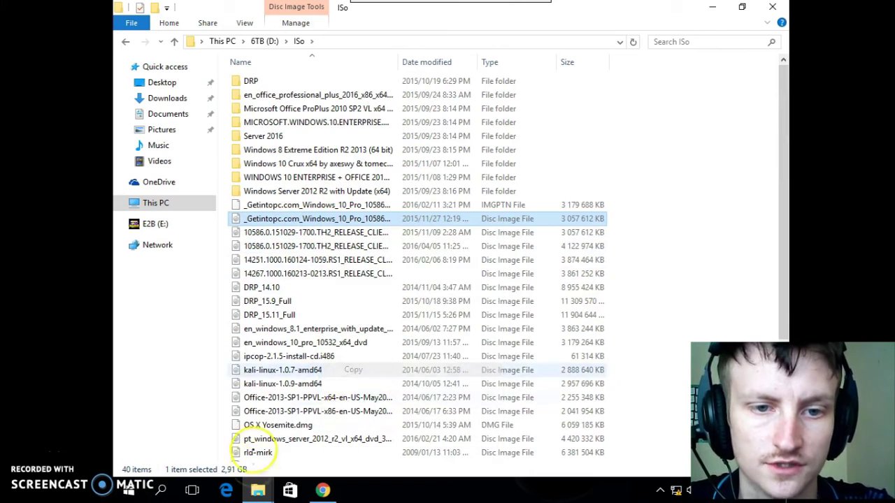
pyautogui.click(258, 490)
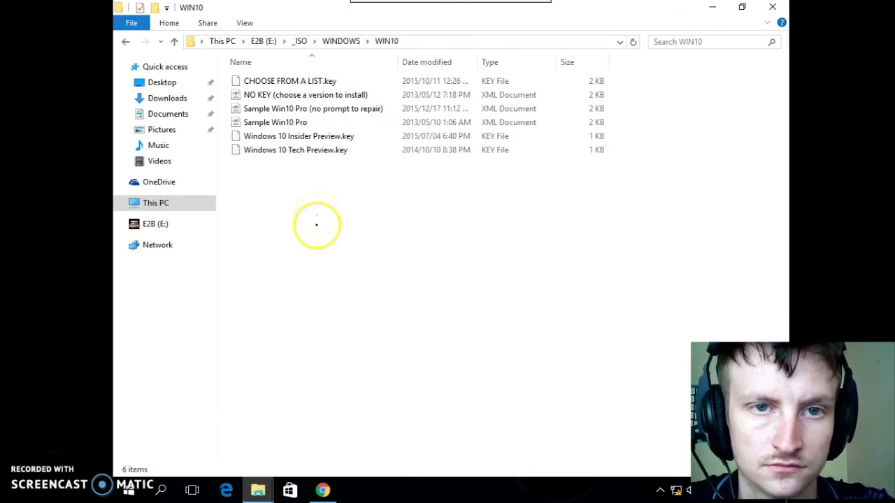
pyautogui.rightClick(316, 225)
pyautogui.click(349, 288)
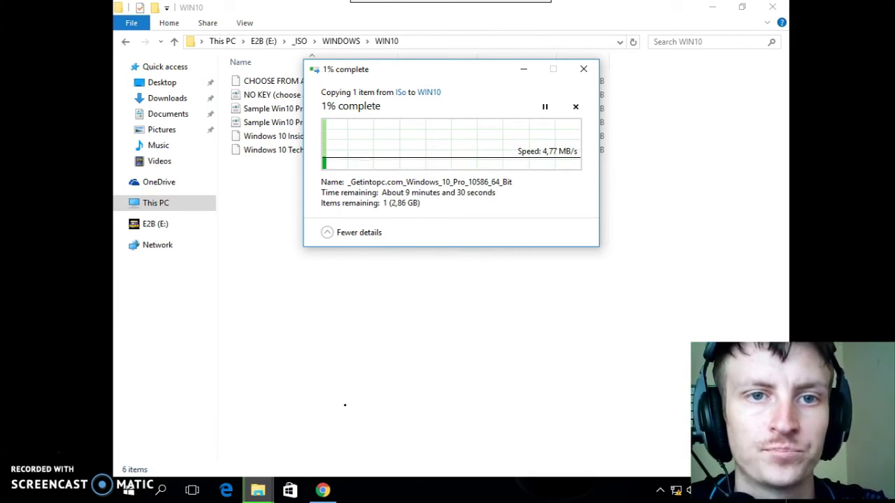
# Return to the ISo folder window and copy the ipcop-2.1.5-install-cd.i486 disc image to the clipboard.
pyautogui.click(313, 450)
pyautogui.moveTo(258, 490)
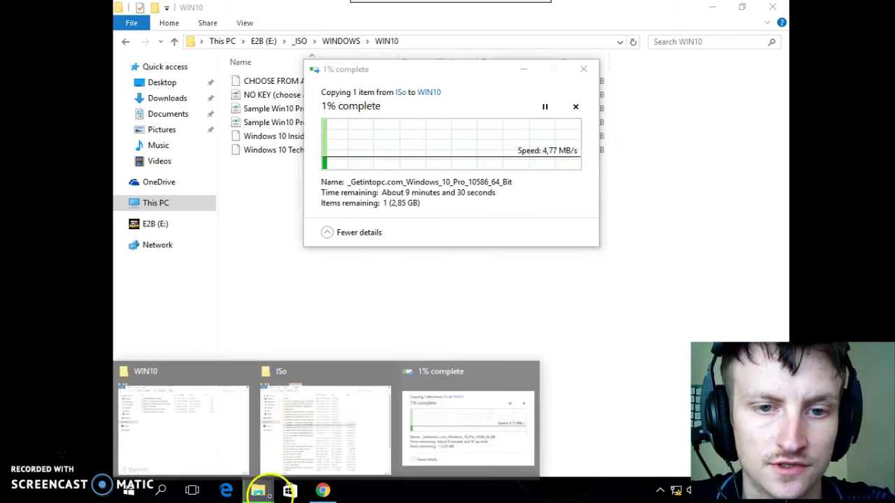
pyautogui.click(293, 434)
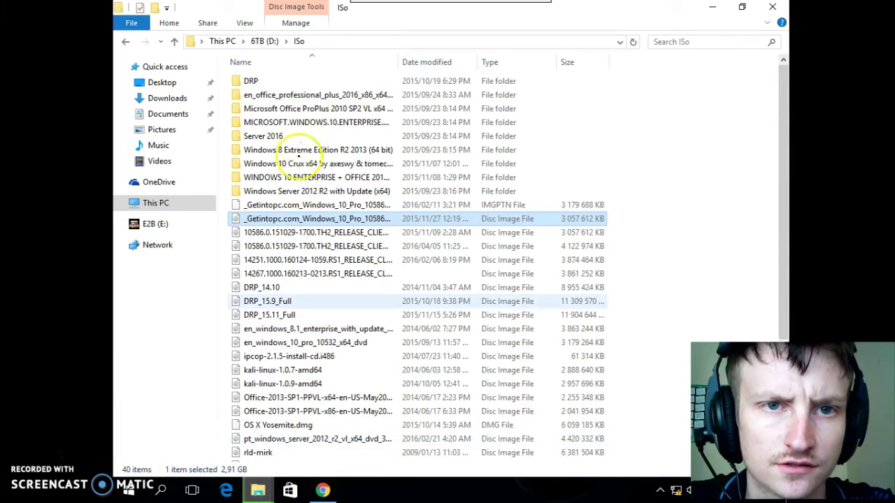
pyautogui.scroll(-4, 301, 218)
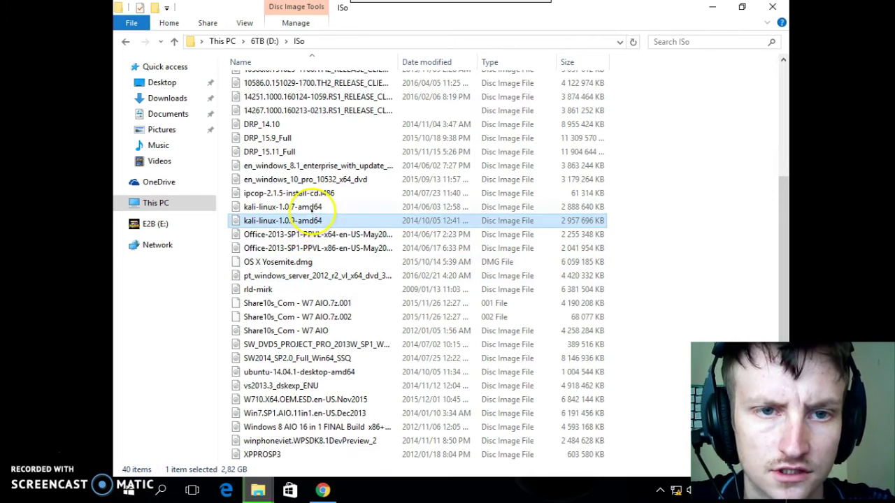
pyautogui.click(301, 207)
pyautogui.click(312, 221)
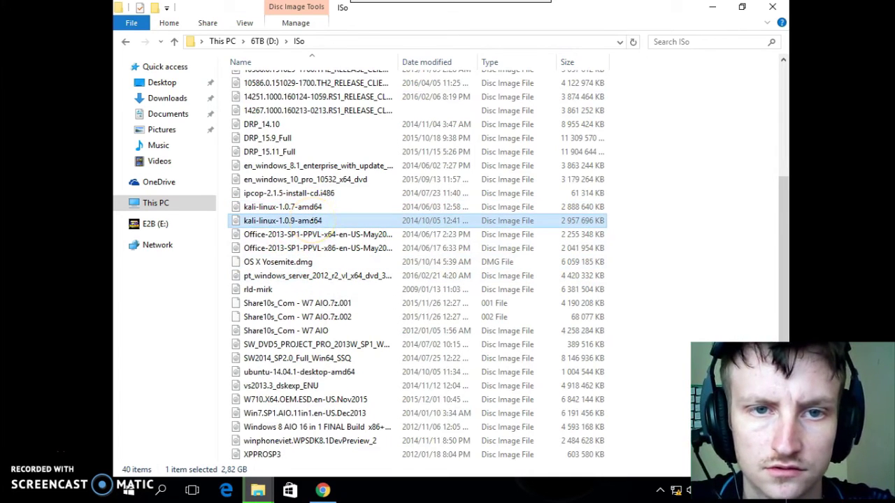
pyautogui.rightClick(312, 221)
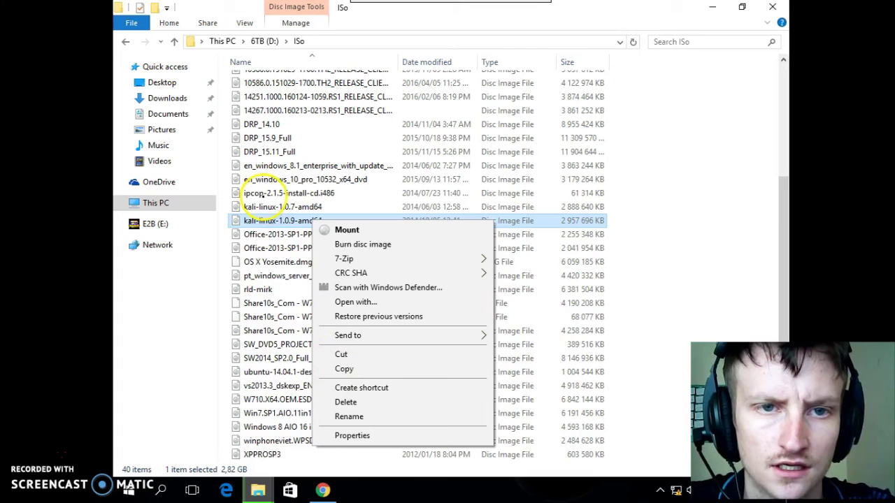
pyautogui.click(255, 194)
pyautogui.rightClick(265, 199)
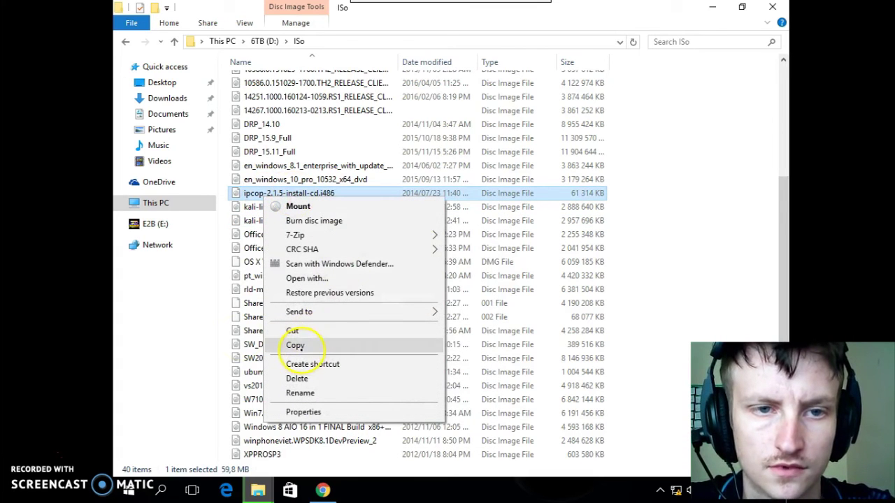
pyautogui.click(295, 345)
# Open the _ISO folder on the E2B drive and paste the copied ipcop disc image there.
pyautogui.click(155, 223)
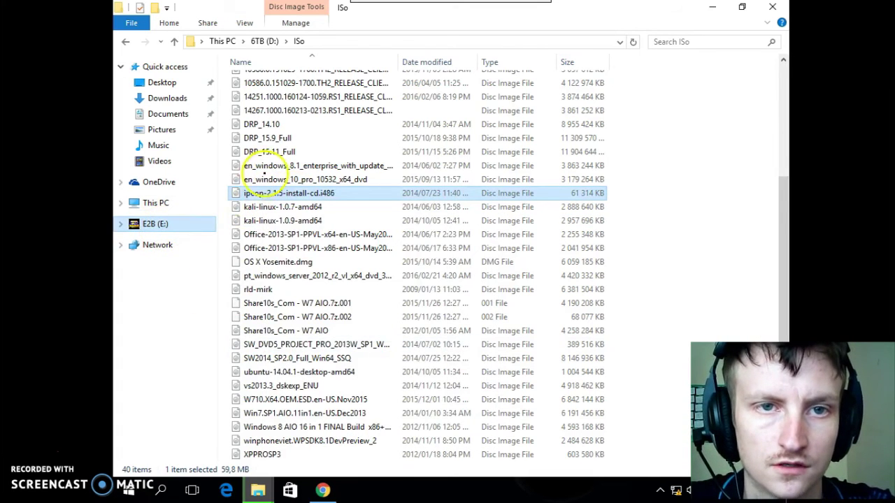
pyautogui.doubleClick(279, 82)
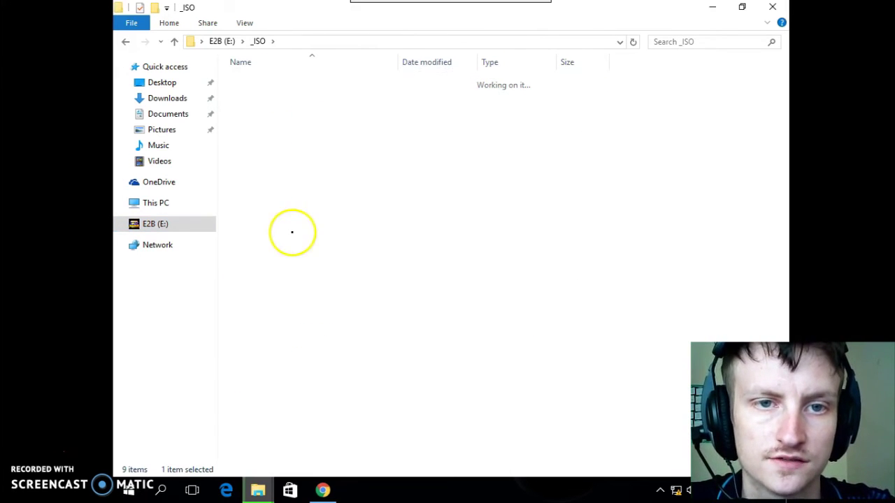
pyautogui.rightClick(293, 233)
pyautogui.click(322, 323)
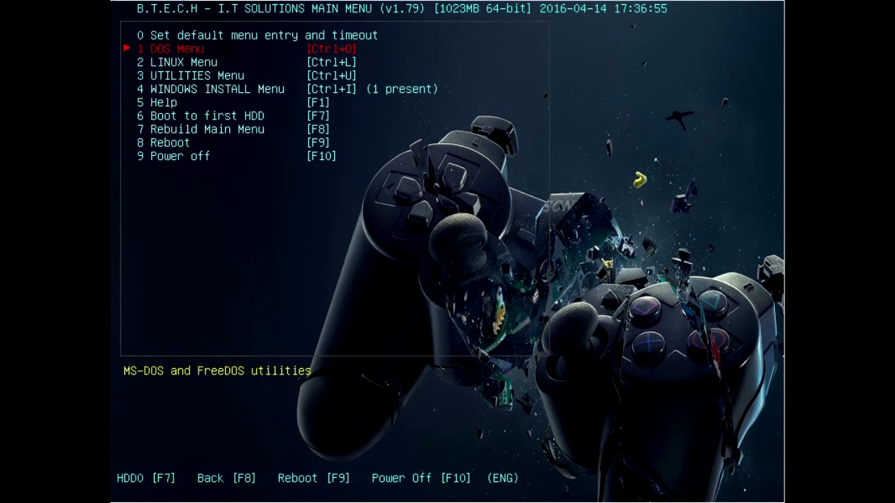
# Look through the boot menu entries from DOS Menu down to Help and back up, reading their descriptions.
pyautogui.press('Down')
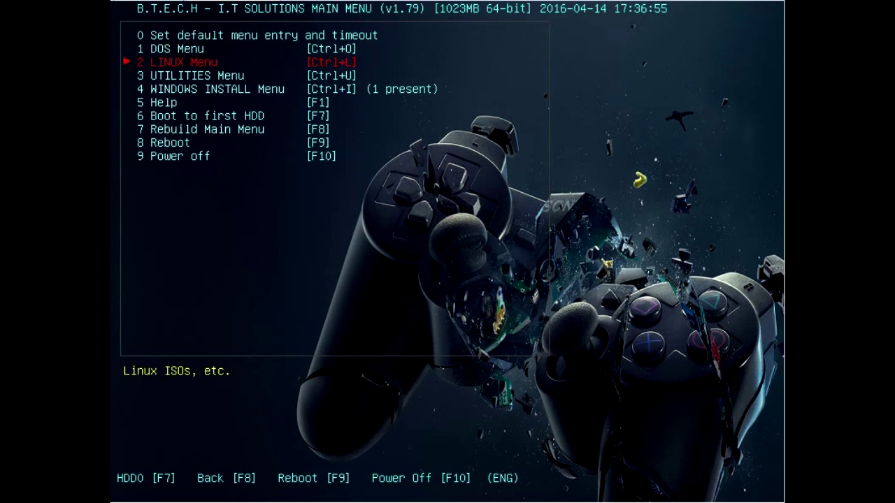
pyautogui.press('Down')
pyautogui.press('Down')
pyautogui.press('Down')
pyautogui.press('Down')
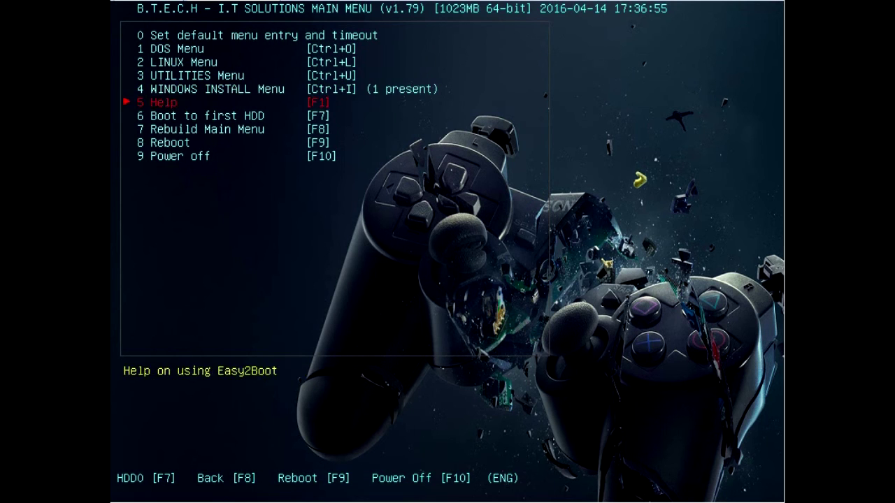
pyautogui.press('Up')
pyautogui.press('Up')
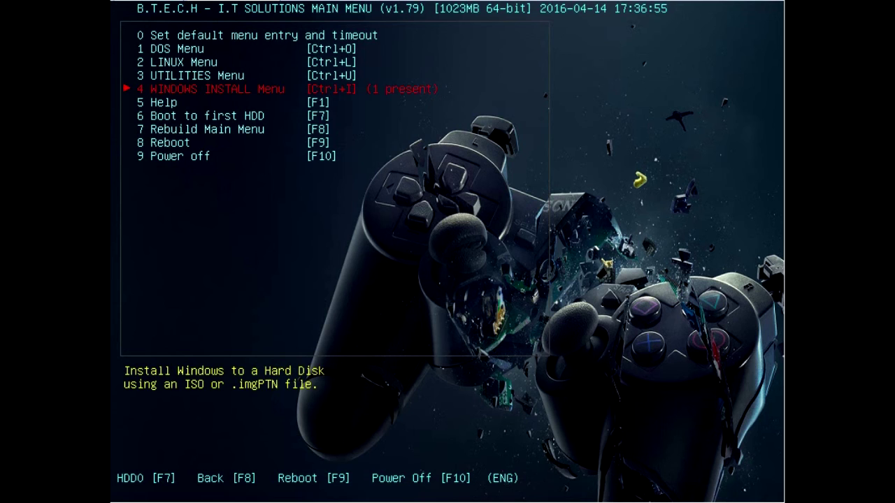
pyautogui.press('Up')
pyautogui.press('Up')
pyautogui.press('Up')
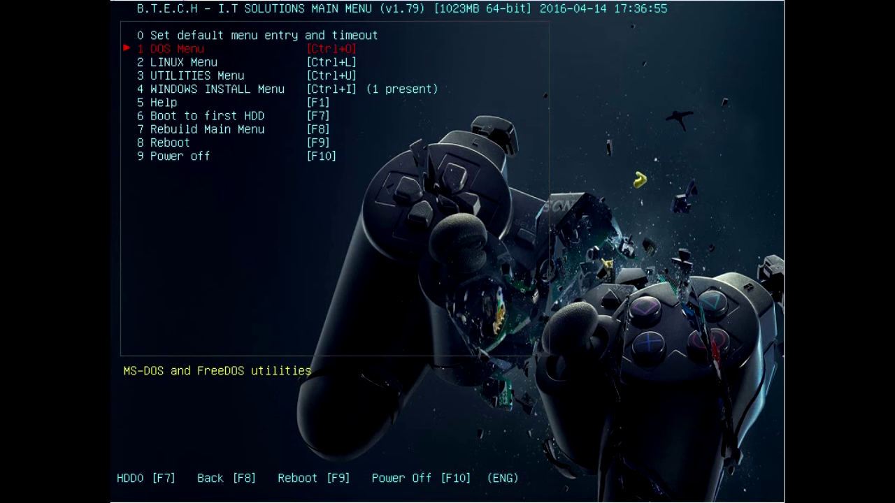
# Set the boot menu's default entry to item 6 and its timeout to 30 seconds.
pyautogui.press('Up')
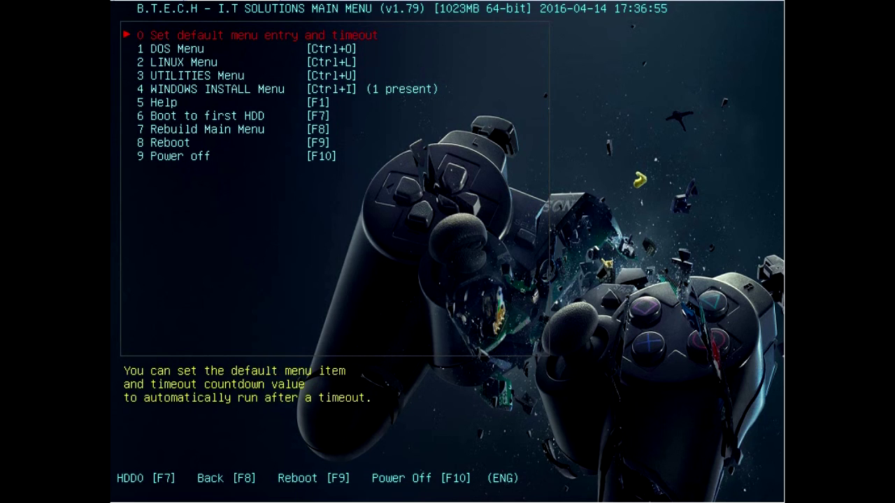
pyautogui.press('Return')
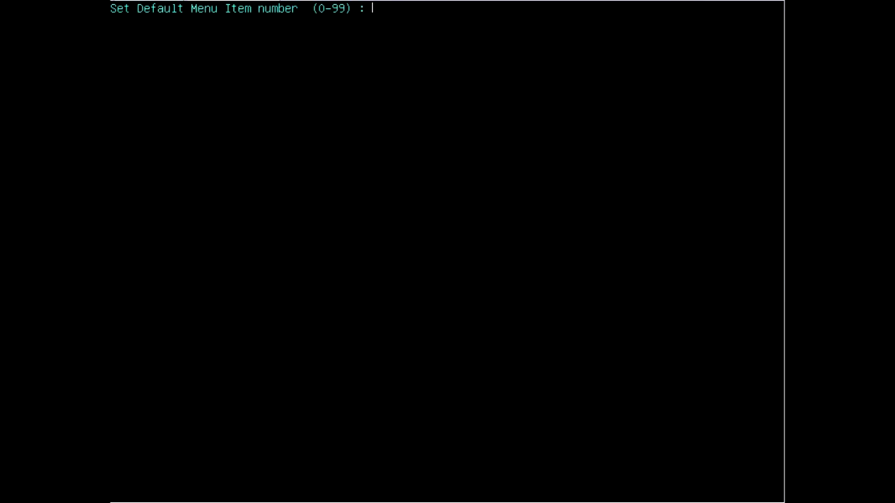
pyautogui.write('6')
pyautogui.press('Return')
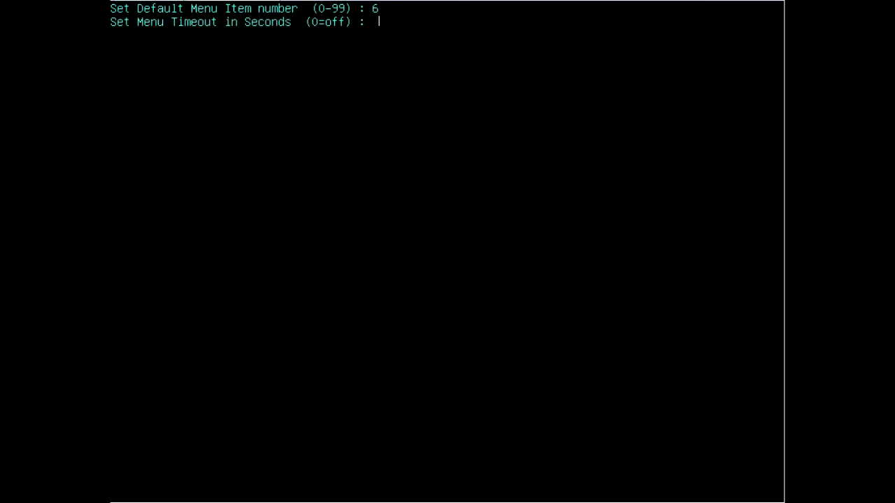
pyautogui.write('30')
pyautogui.press('Return')
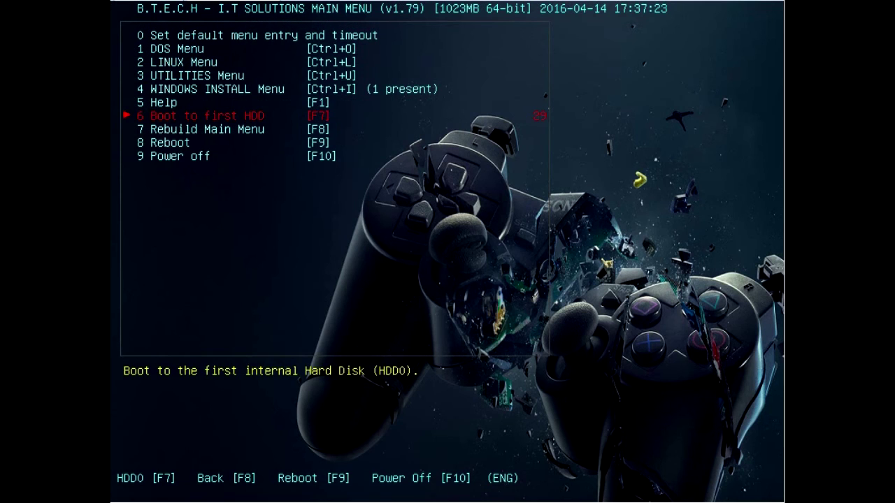
# Open the WINDOWS INSTALL Menu, look through its entries around Install Windows 10, and return to the main menu.
pyautogui.press('Up')
pyautogui.press('Up')
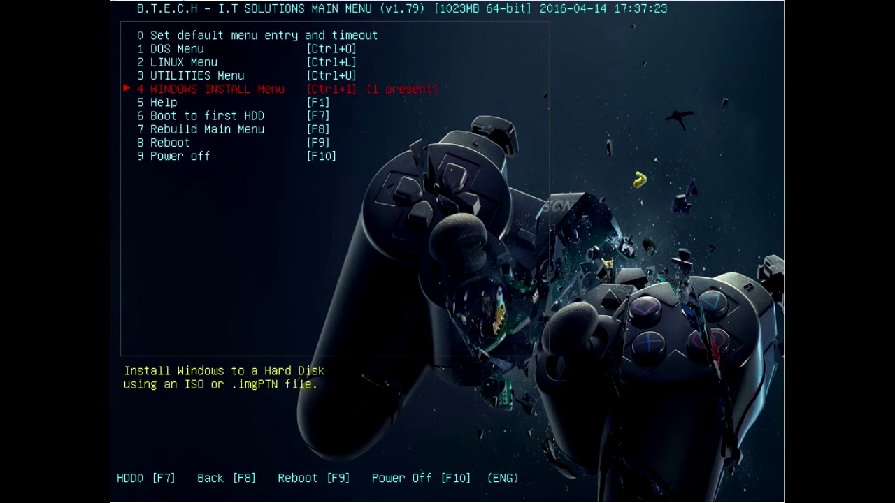
pyautogui.press('Return')
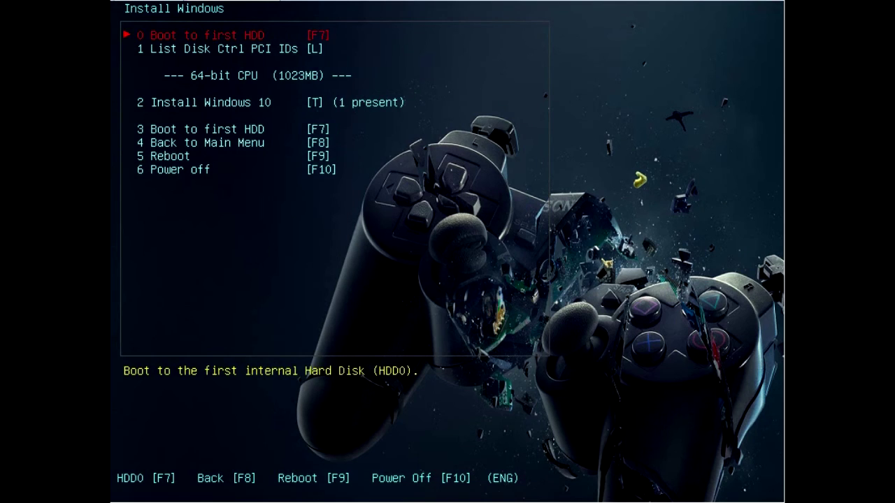
pyautogui.press('Down')
pyautogui.press('Down')
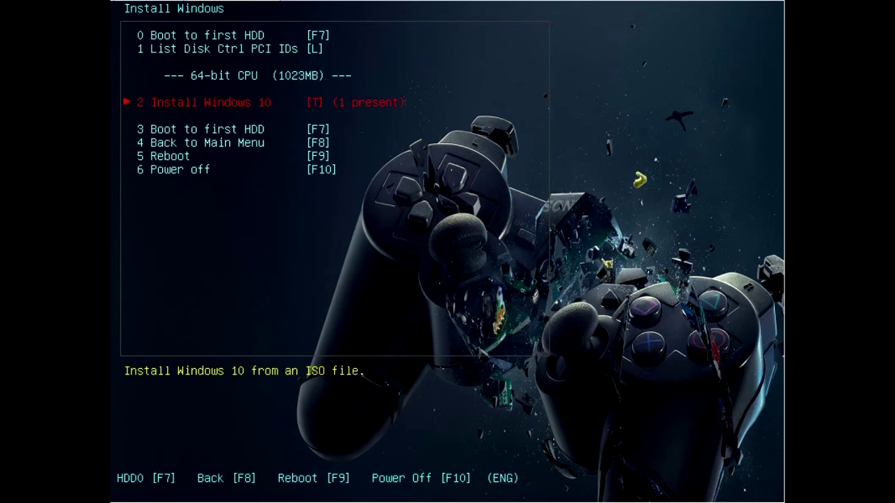
pyautogui.press('Down')
pyautogui.press('Down')
pyautogui.press('Up')
pyautogui.press('Up')
pyautogui.press('Down')
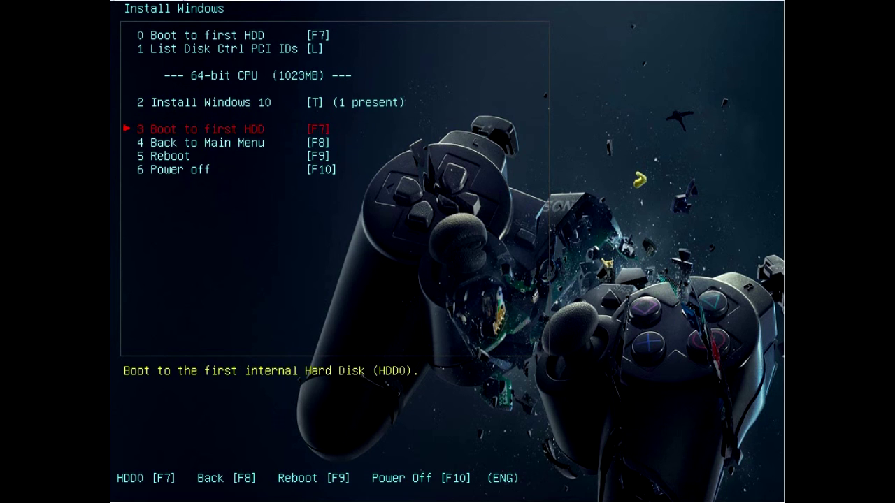
pyautogui.press('Down')
pyautogui.press('Up')
pyautogui.press('Down')
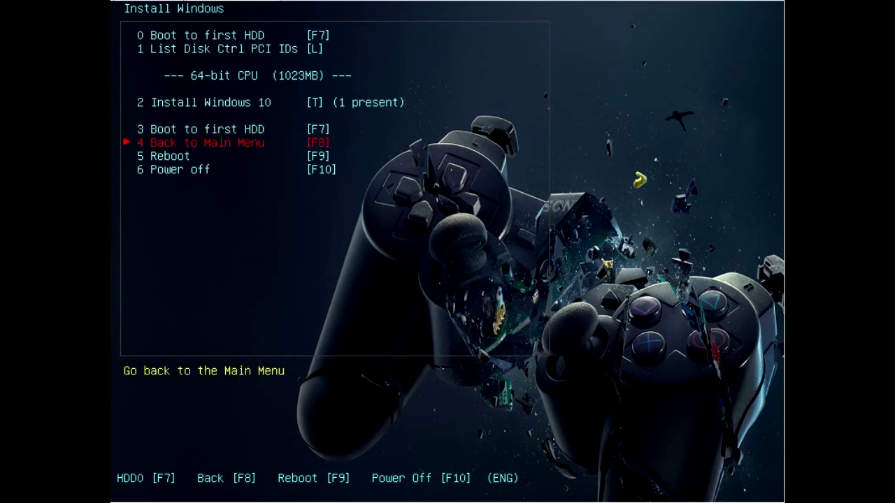
pyautogui.press('Return')
# Open the LINUX Menu and boot the ipcop-2.1.5-install-cd.i486.iso image.
pyautogui.press('Up')
pyautogui.press('Up')
pyautogui.press('Up')
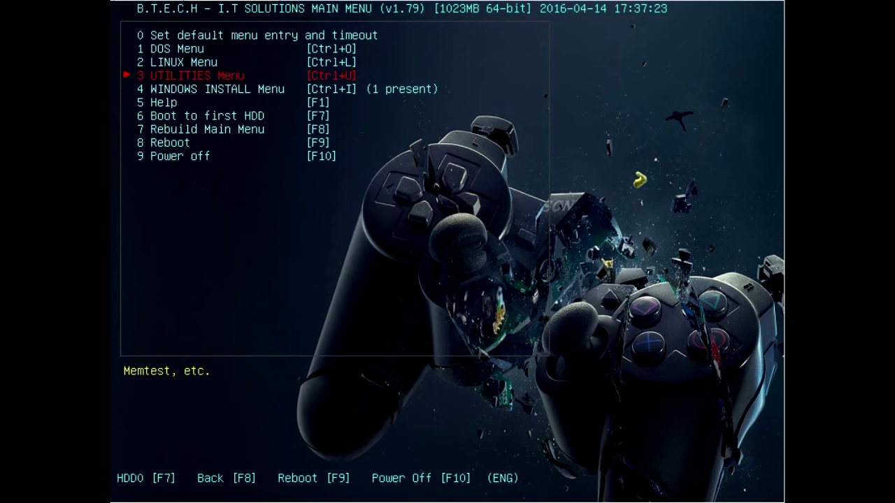
pyautogui.press('Up')
pyautogui.press('Return')
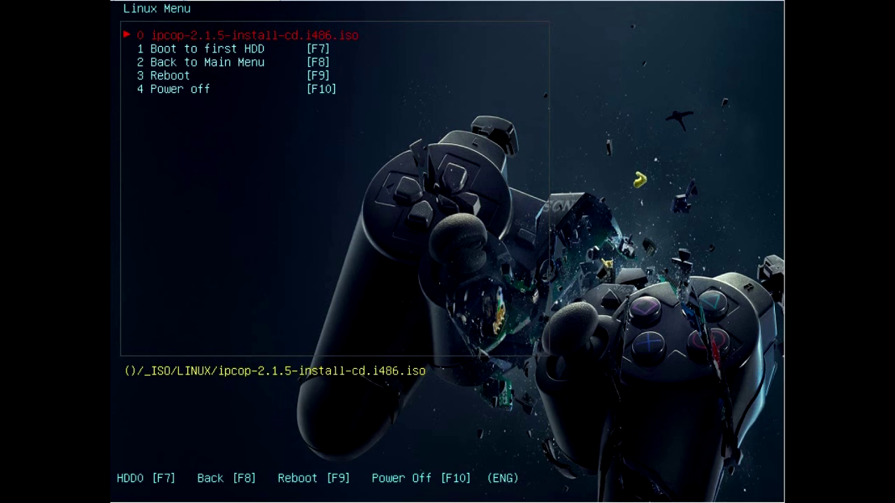
pyautogui.press('Return')
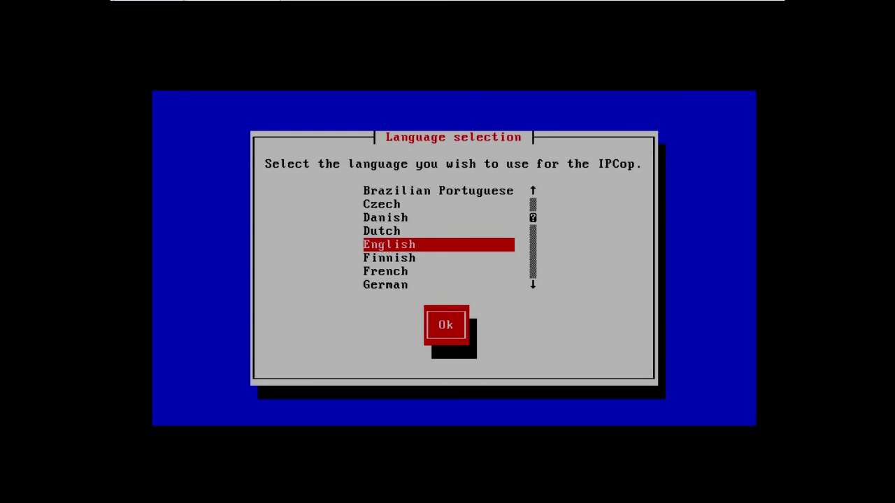
# Choose English as the IPCop installer language and us as the keyboard mapping.
pyautogui.press('Return')
pyautogui.press('Return')
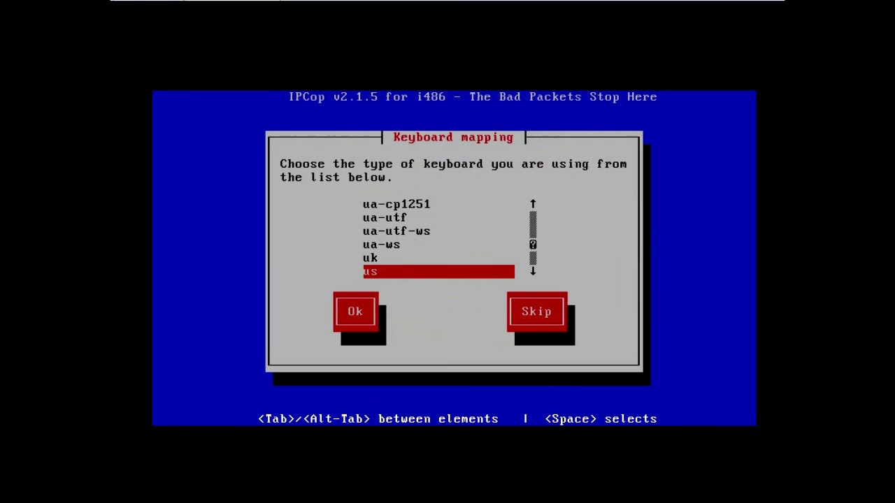
pyautogui.press('Return')
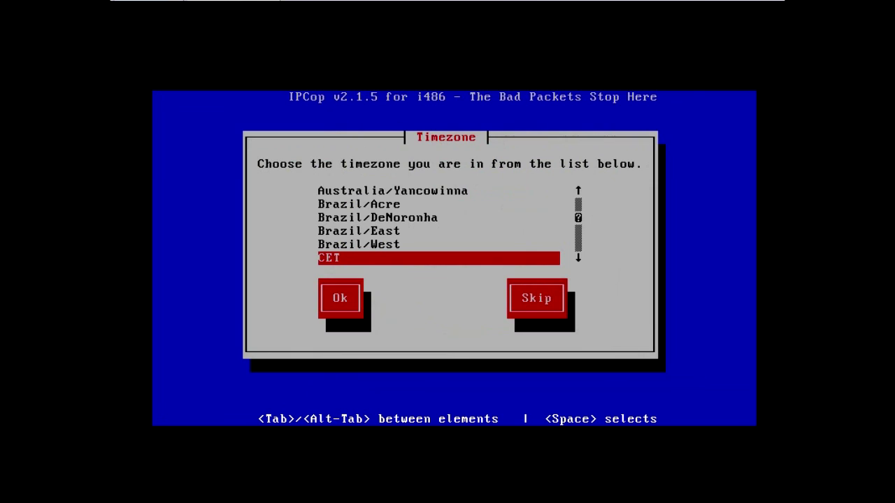